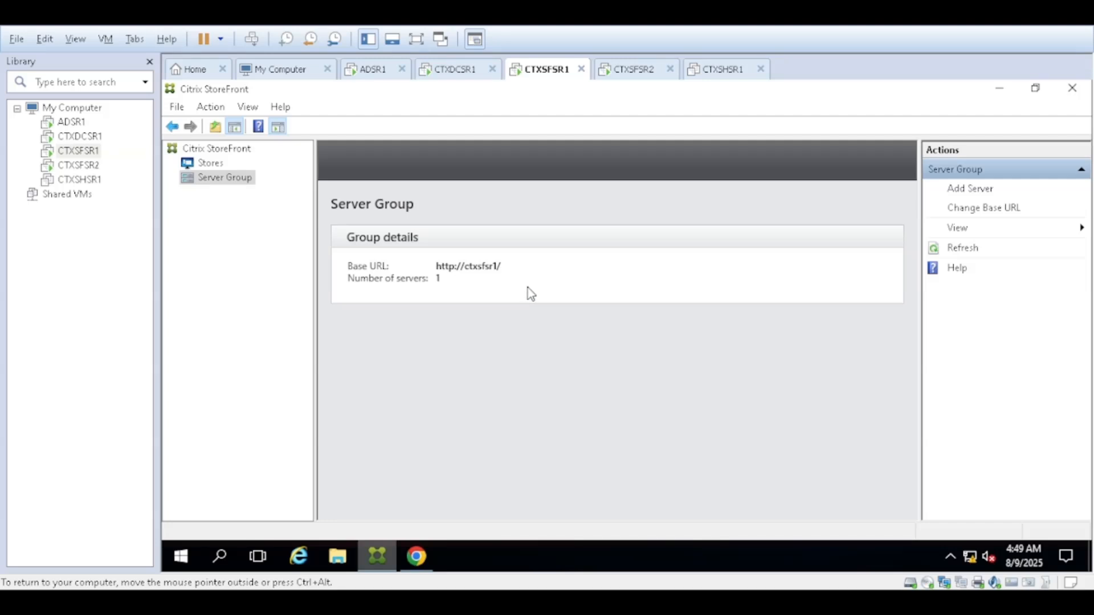
- Start Add Server authorization on CTXSFSR1, then bring up CTXSFSR2's StoreFront Welcome page
click(968, 188)
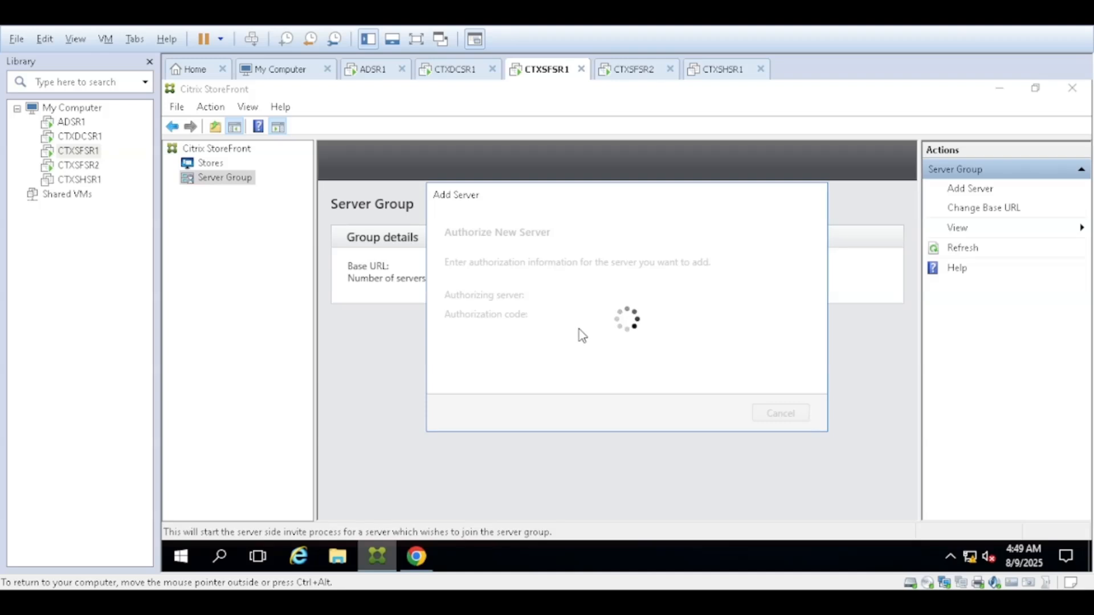
click(80, 165)
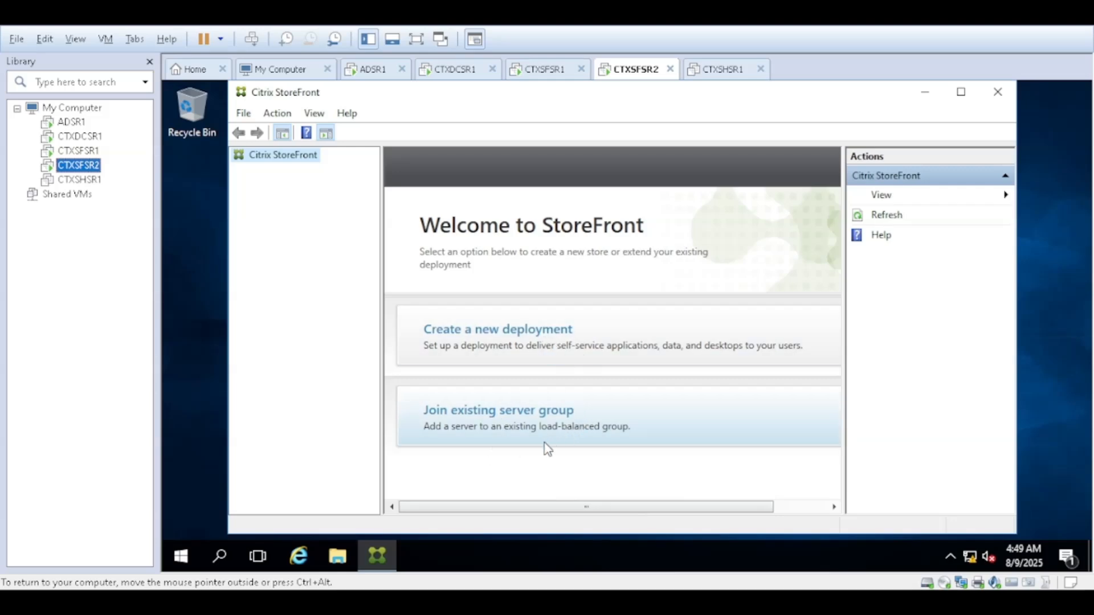
click(497, 417)
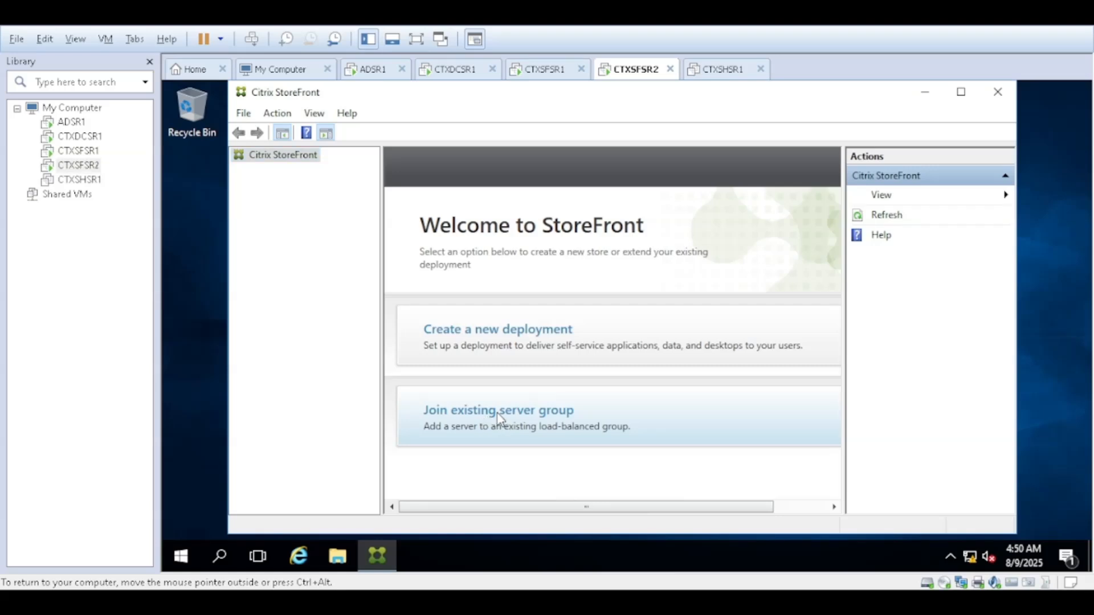
- Choose Join existing server group on CTXSFSR2 and copy CTXSFSR1's authorization code
click(532, 417)
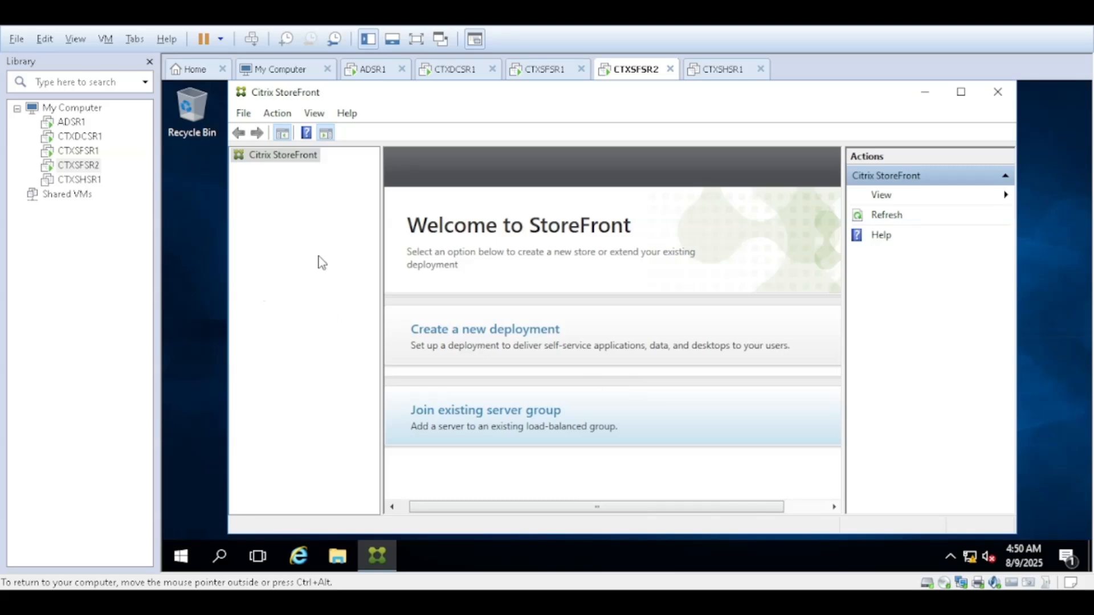
click(89, 154)
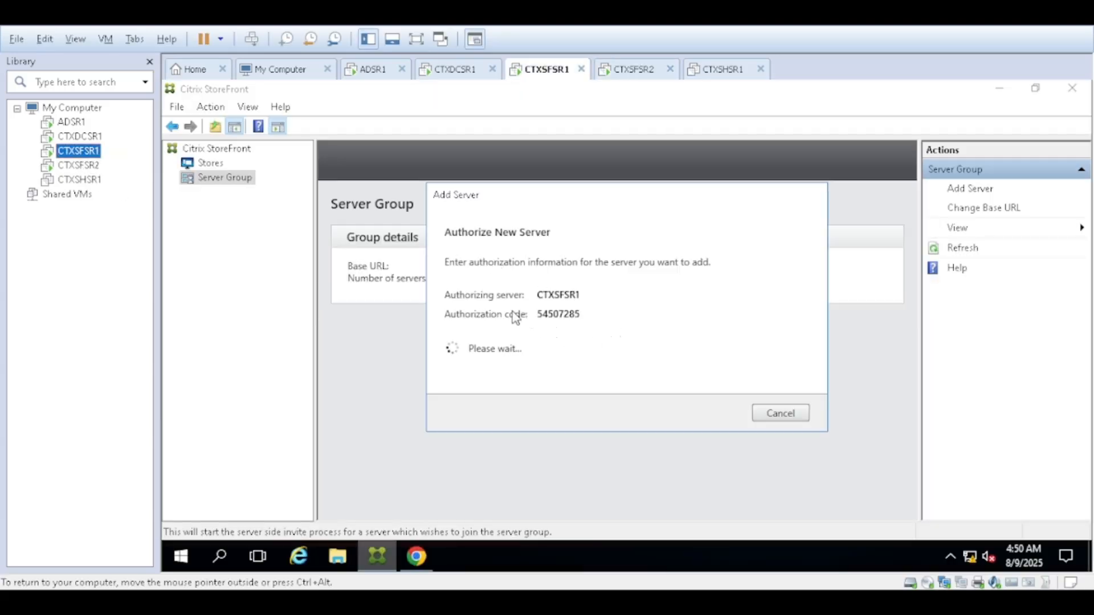
double_click(563, 315)
key(ctrl+c)
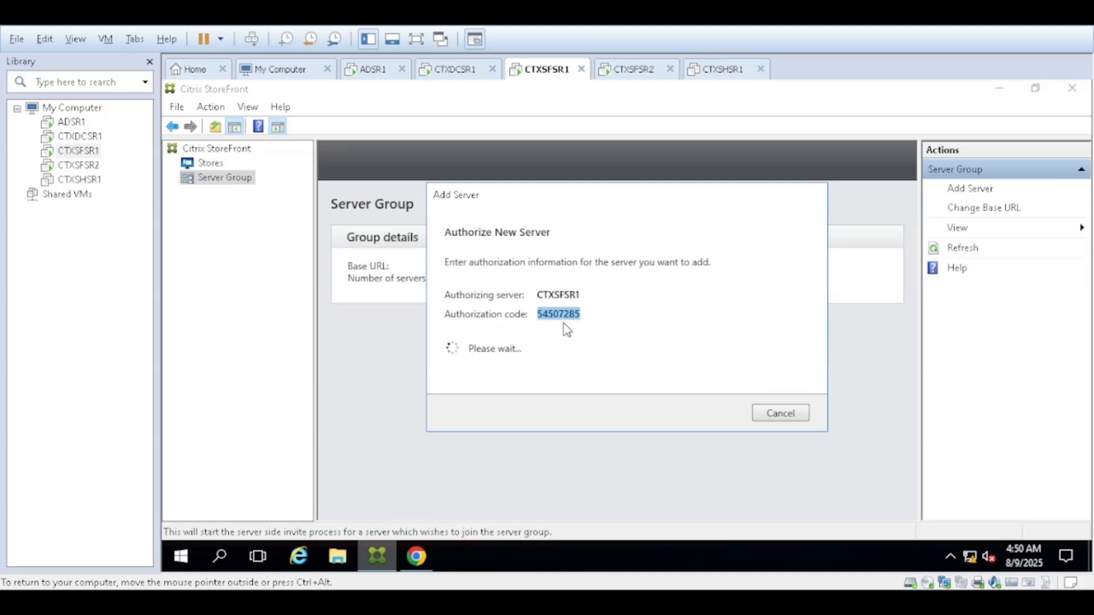
click(88, 166)
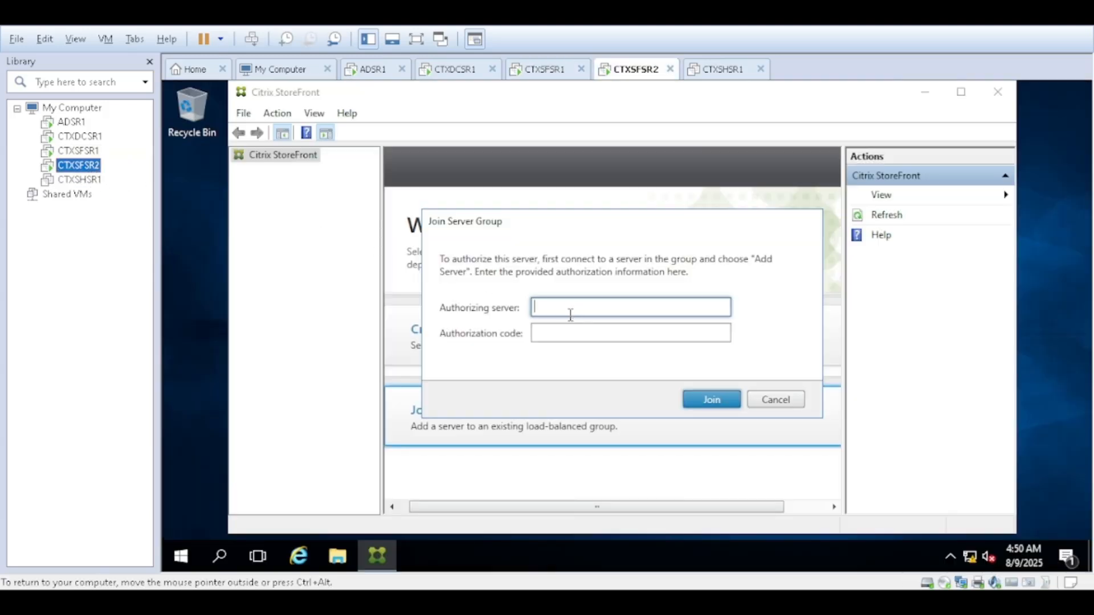
- Enter the authorization code and authorizing server CTXSFSR1, then submit the join request
click(549, 331)
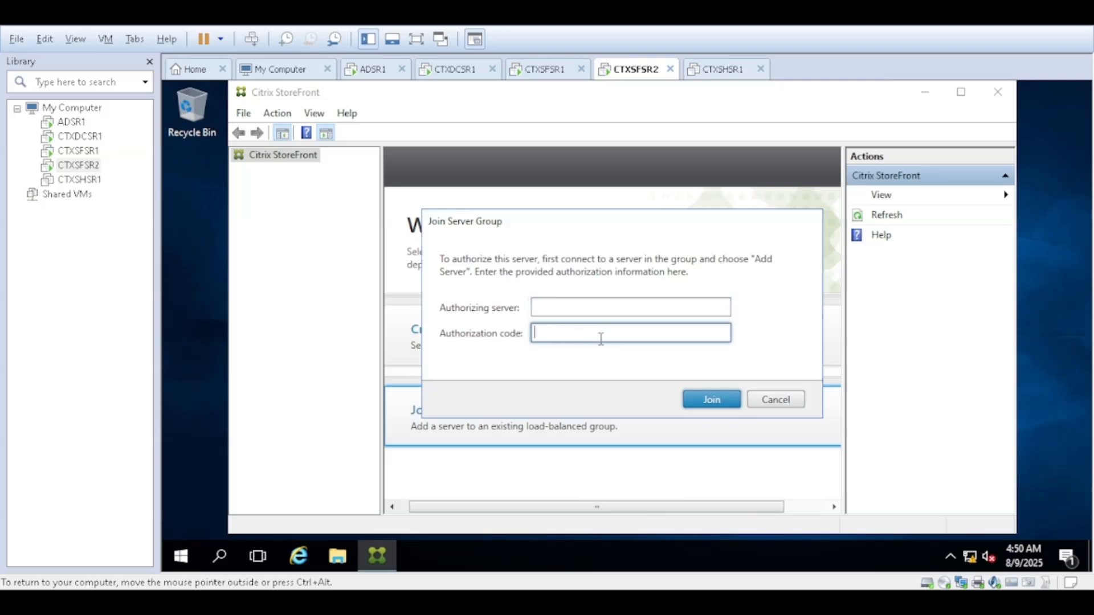
key(ctrl+v)
click(71, 152)
double_click(70, 152)
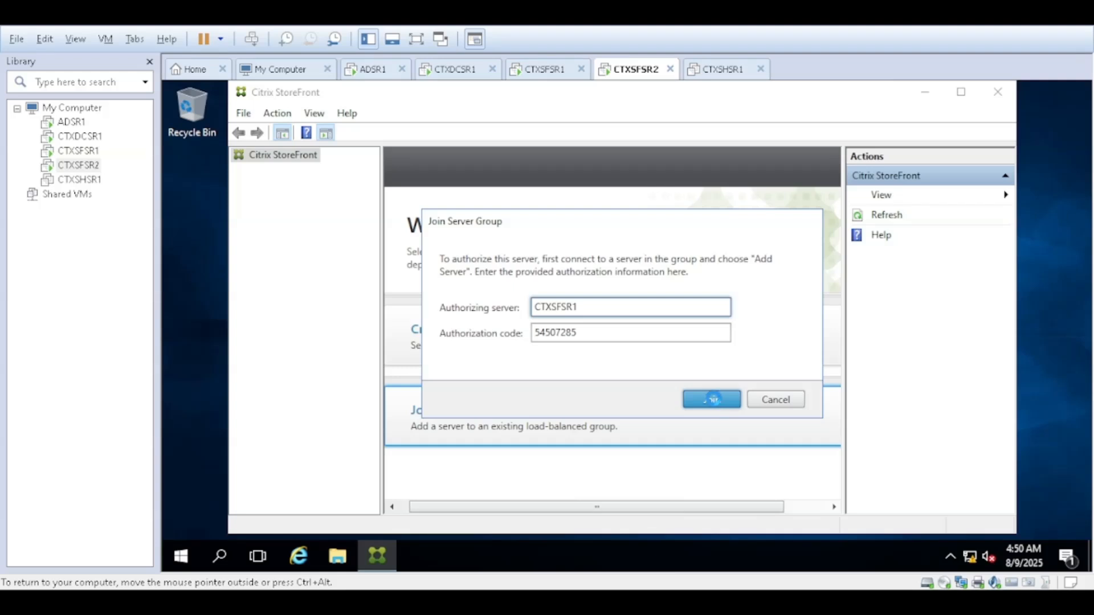
click(712, 399)
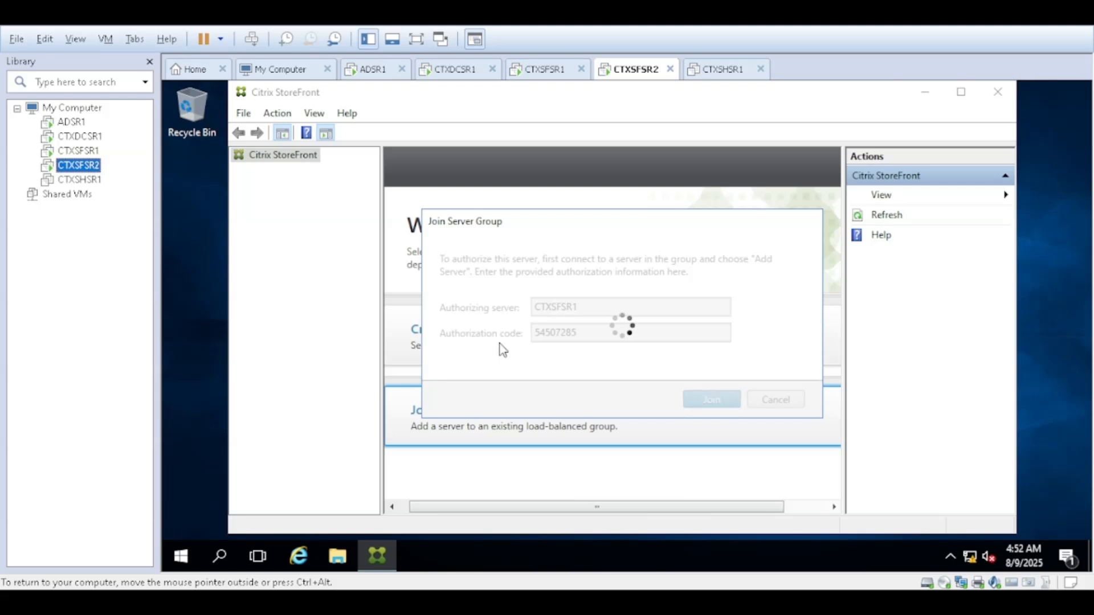
- Monitor CTXSFSR1's add-server and CTXSFSR2's join progress, moving both progress dialogs aside
click(78, 151)
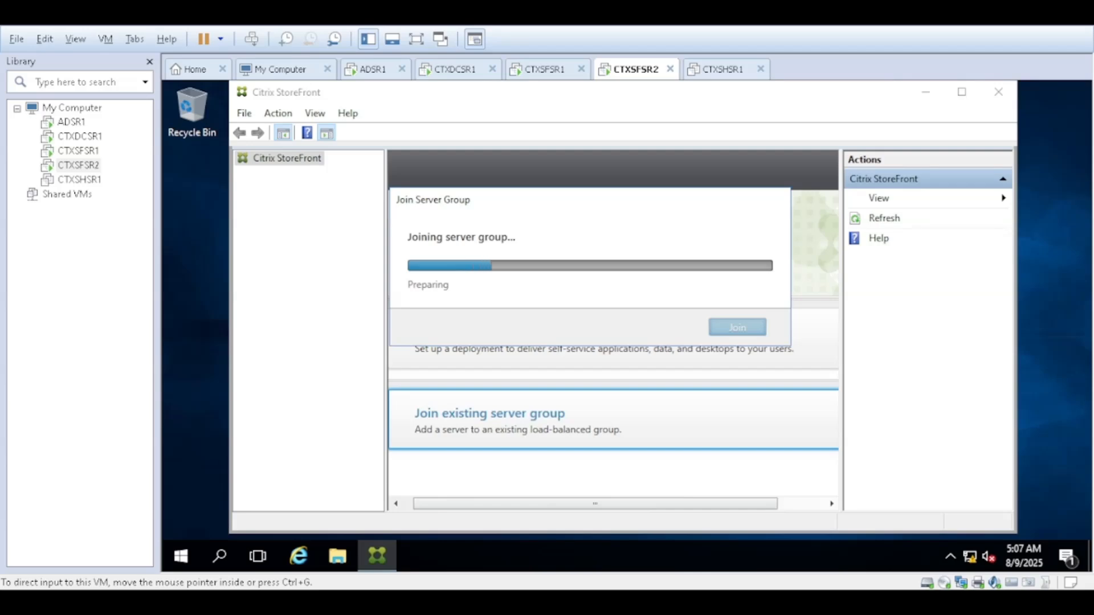
click(78, 151)
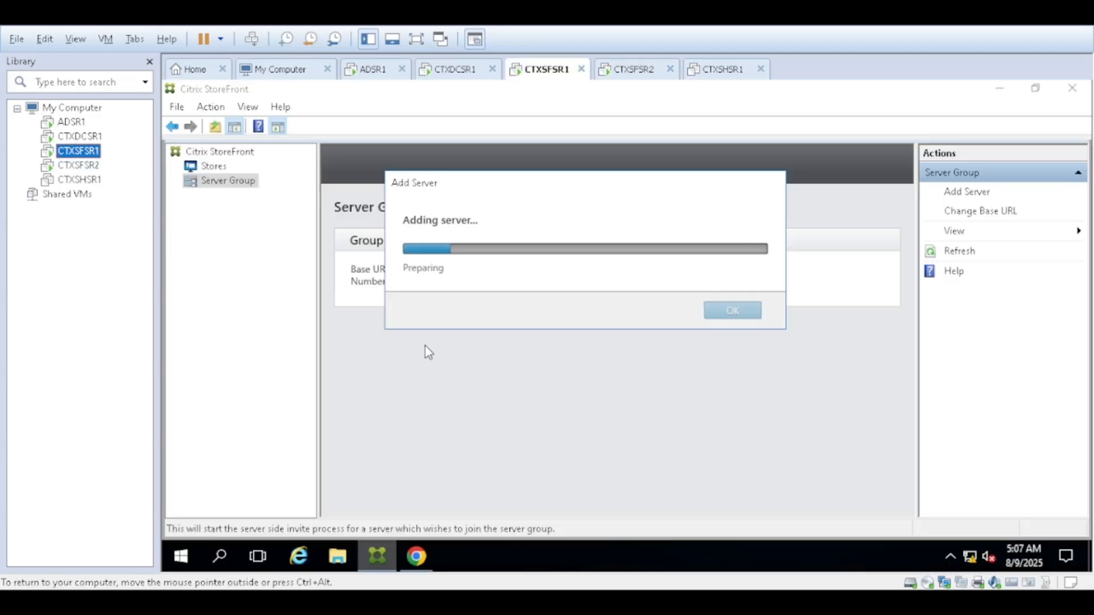
drag(503, 192, 467, 311)
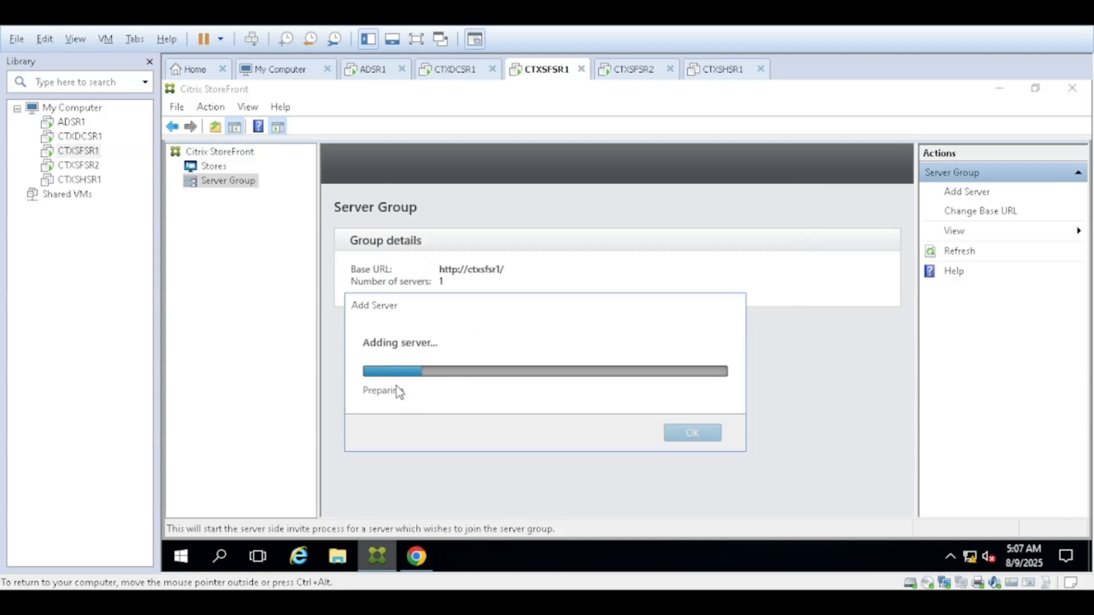
click(79, 165)
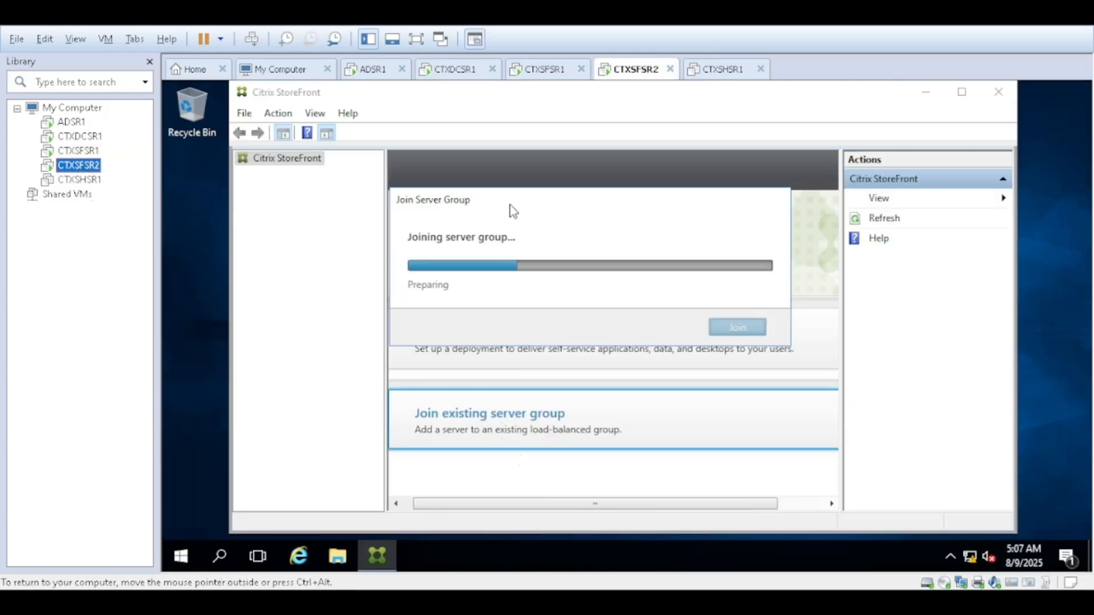
drag(513, 206, 525, 282)
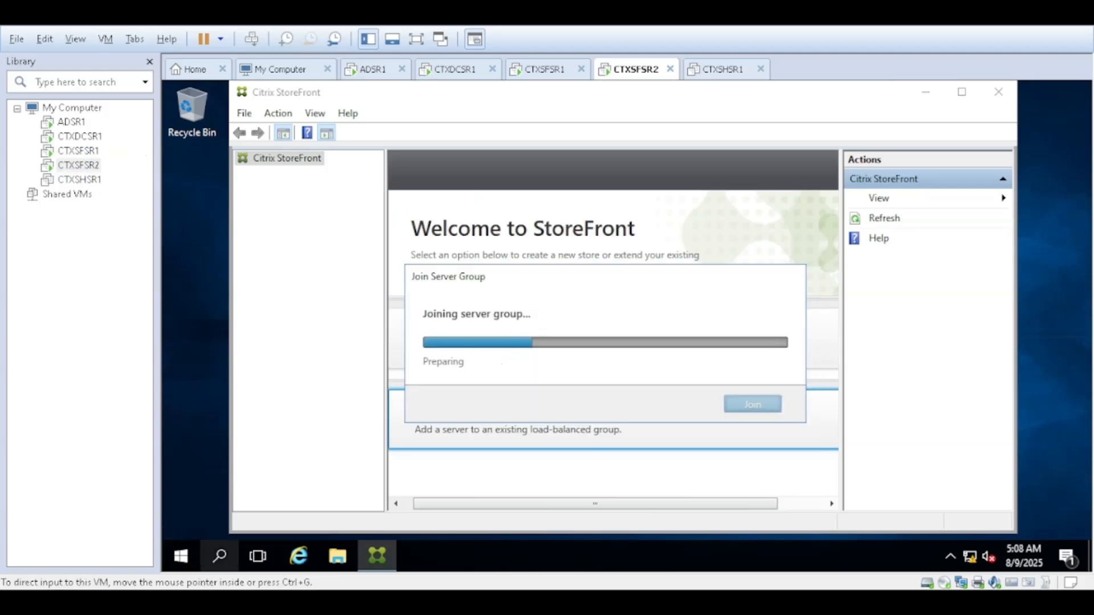
click(78, 150)
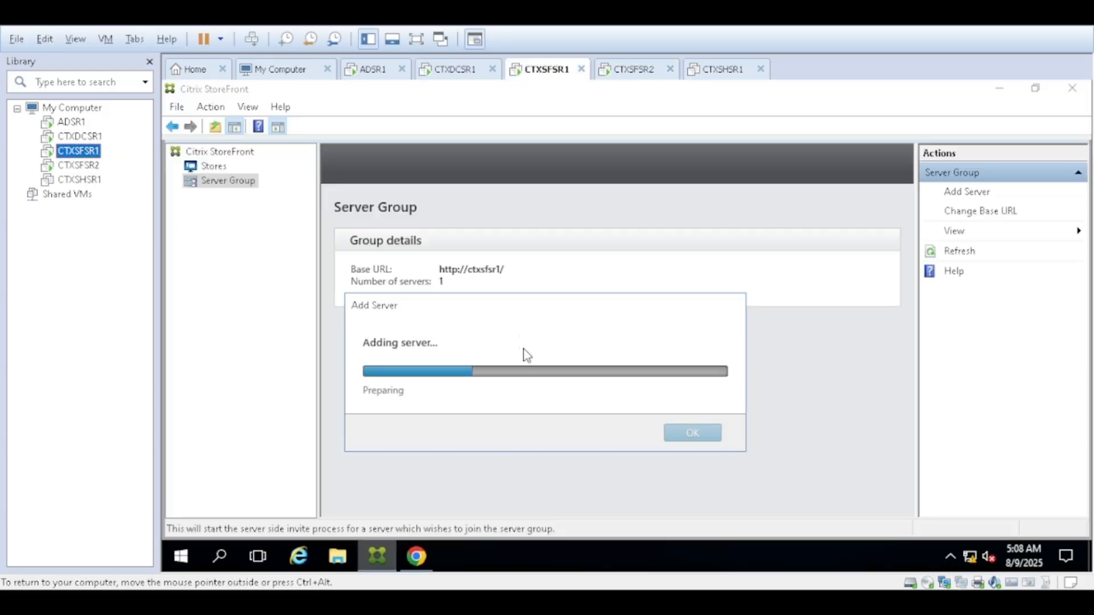
- Expand the per-server status Details on CTXSFSR1, then check CTXSFSR2's join result
drag(473, 309, 511, 297)
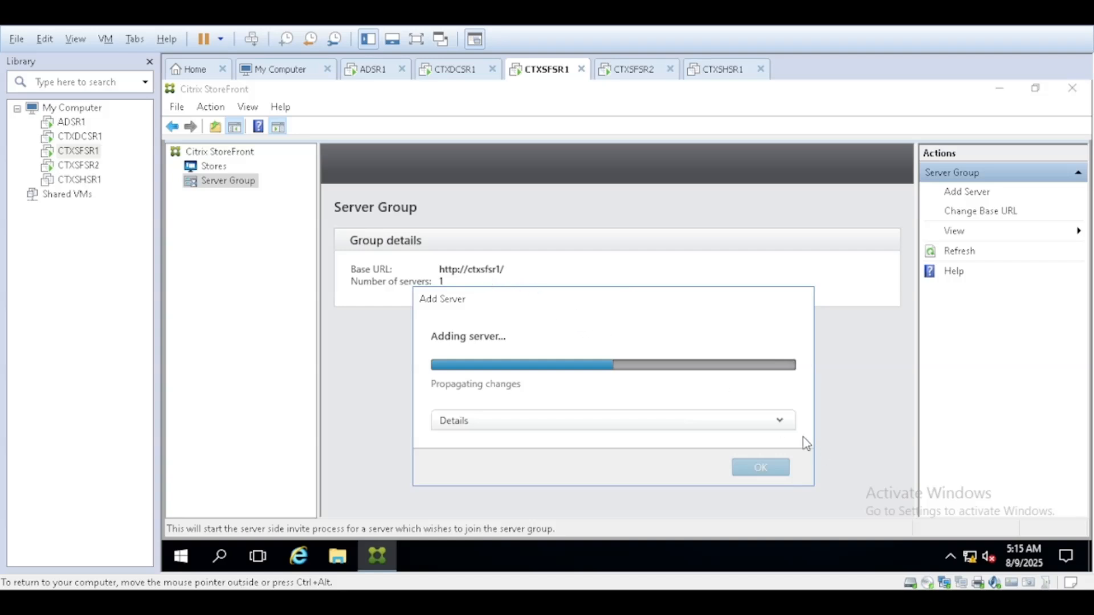
click(779, 421)
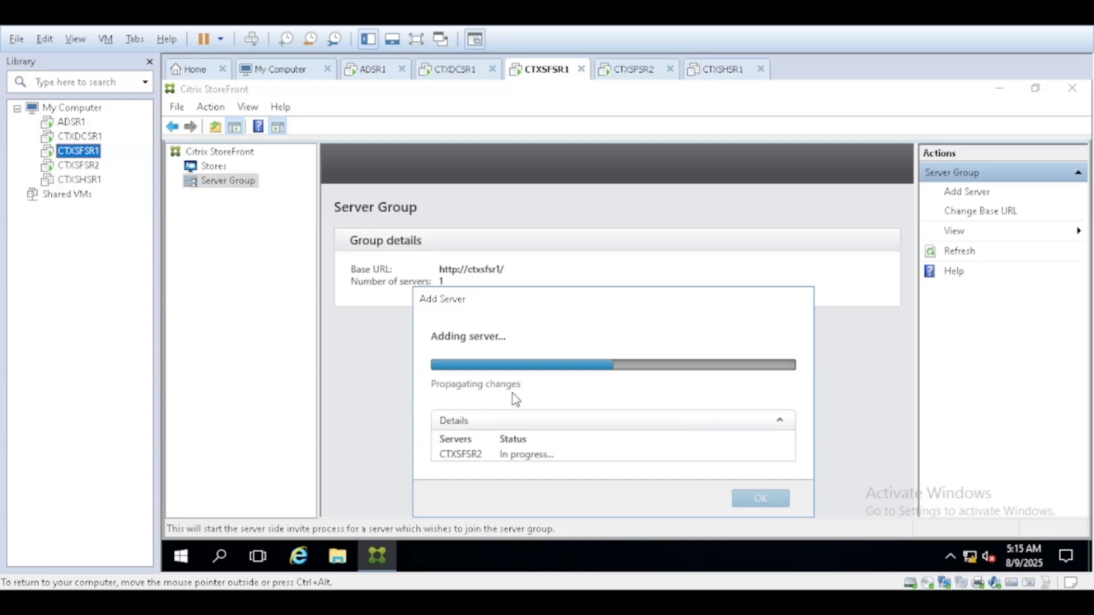
click(94, 167)
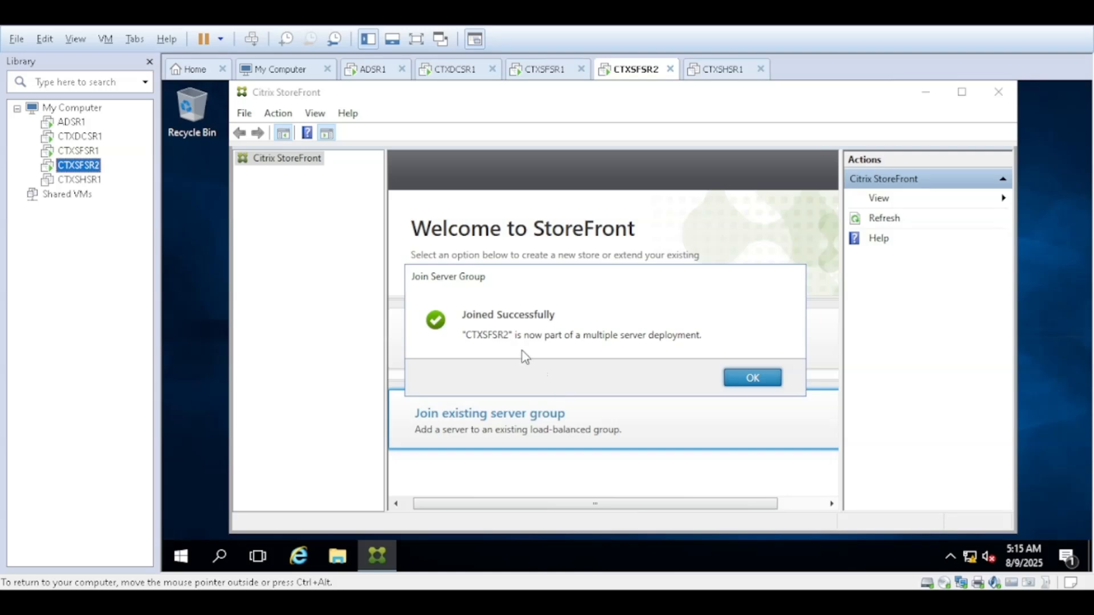
- Acknowledge CTXSFSR2's Joined Successfully message and watch CTXSFSR1's Add Server reach Completed
click(750, 379)
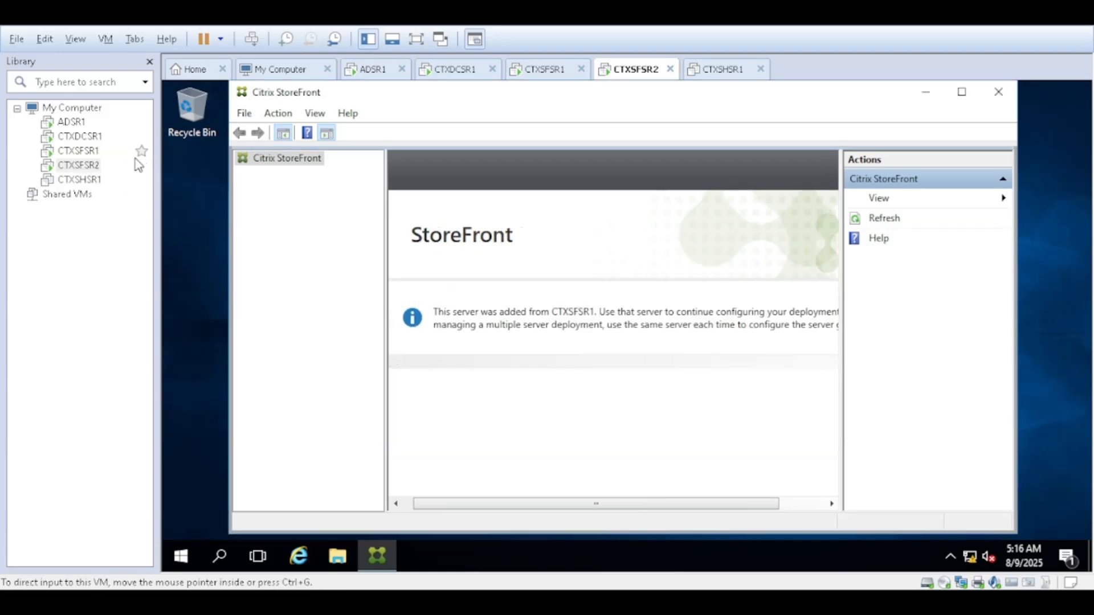
click(85, 151)
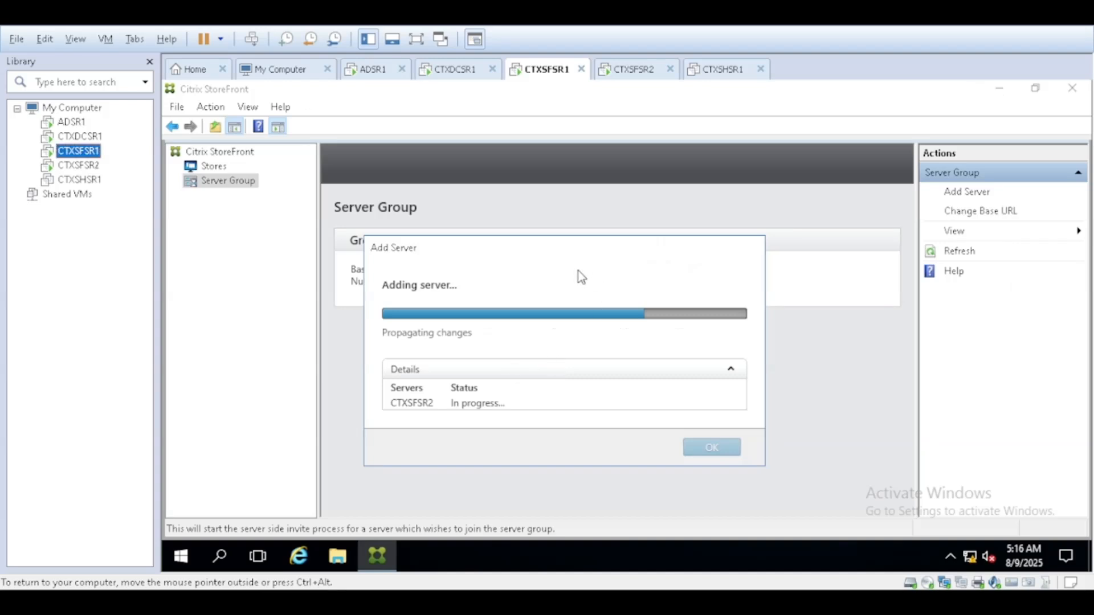
drag(543, 262, 582, 244)
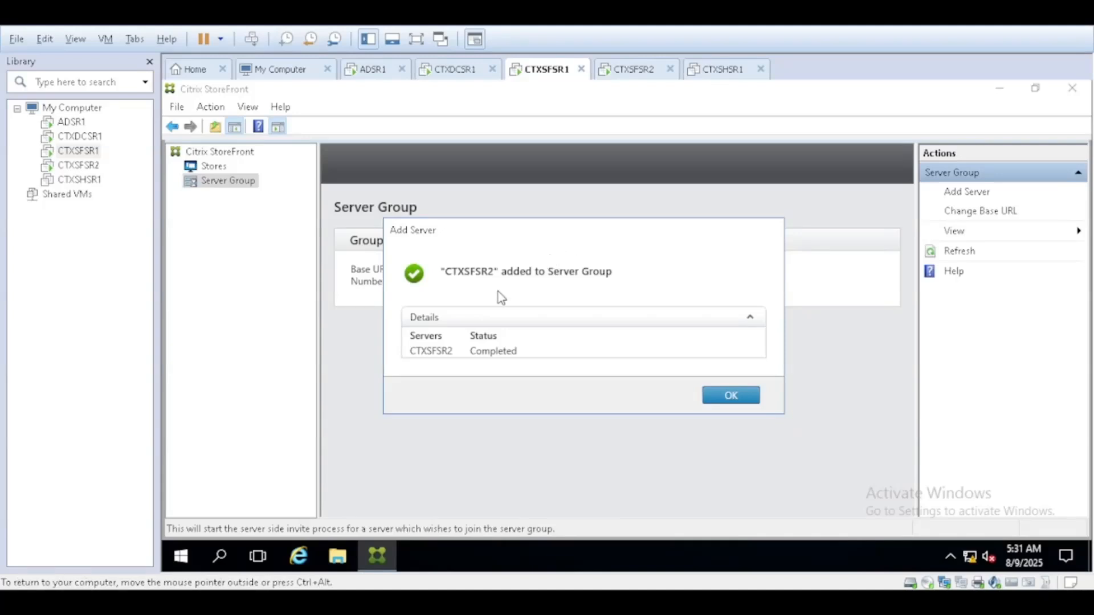
- Dismiss the server-added confirmation, unlock CTXSFSR2, and review CTXSFSR1's two-server group
click(731, 395)
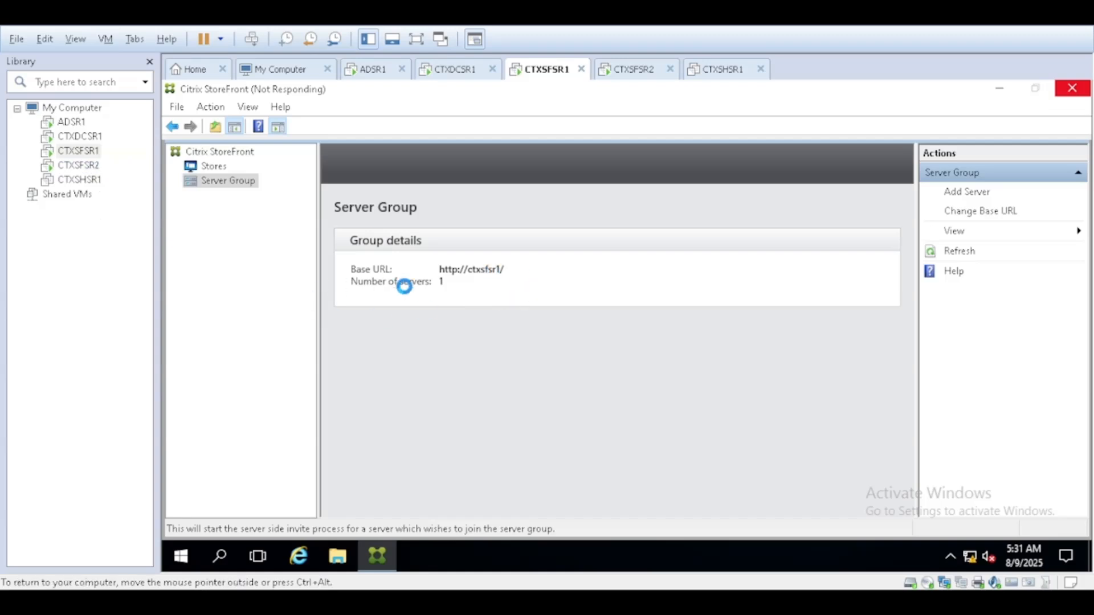
click(79, 165)
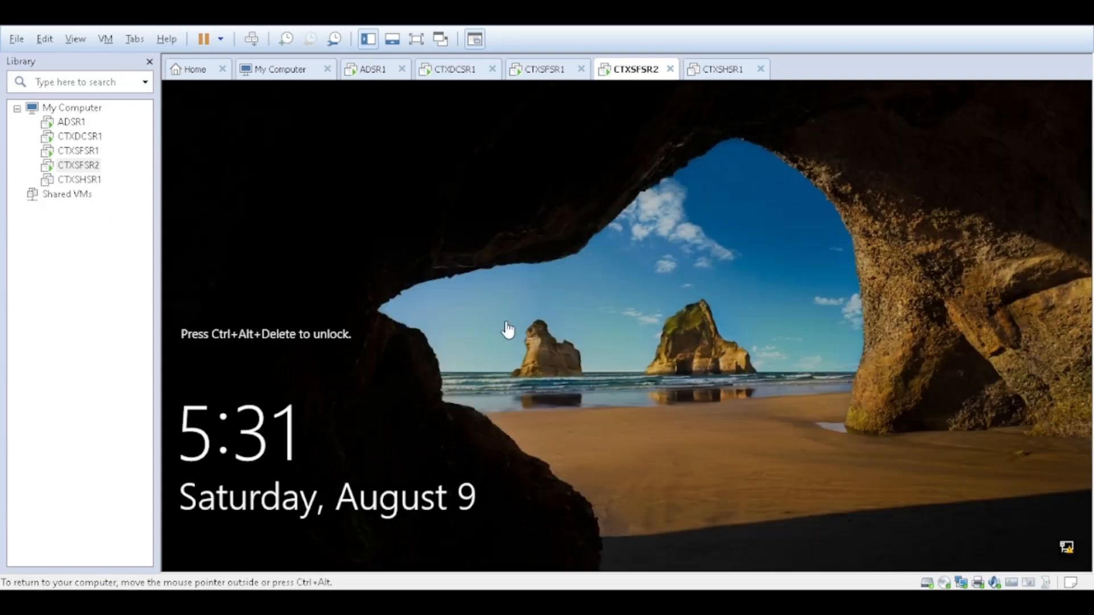
key(ctrl+alt+Insert)
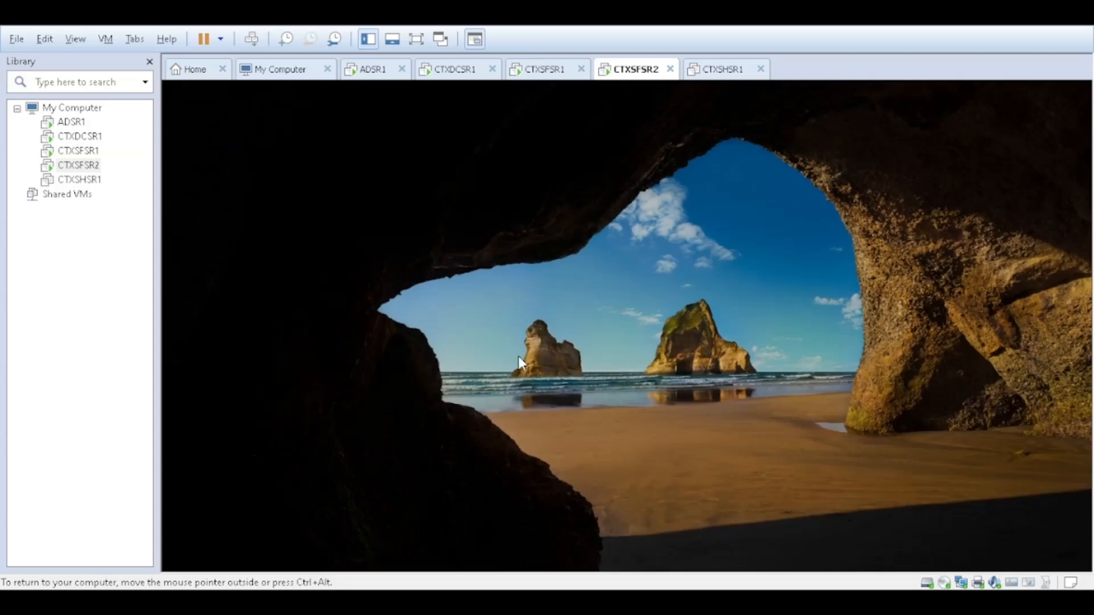
key(ctrl+alt)
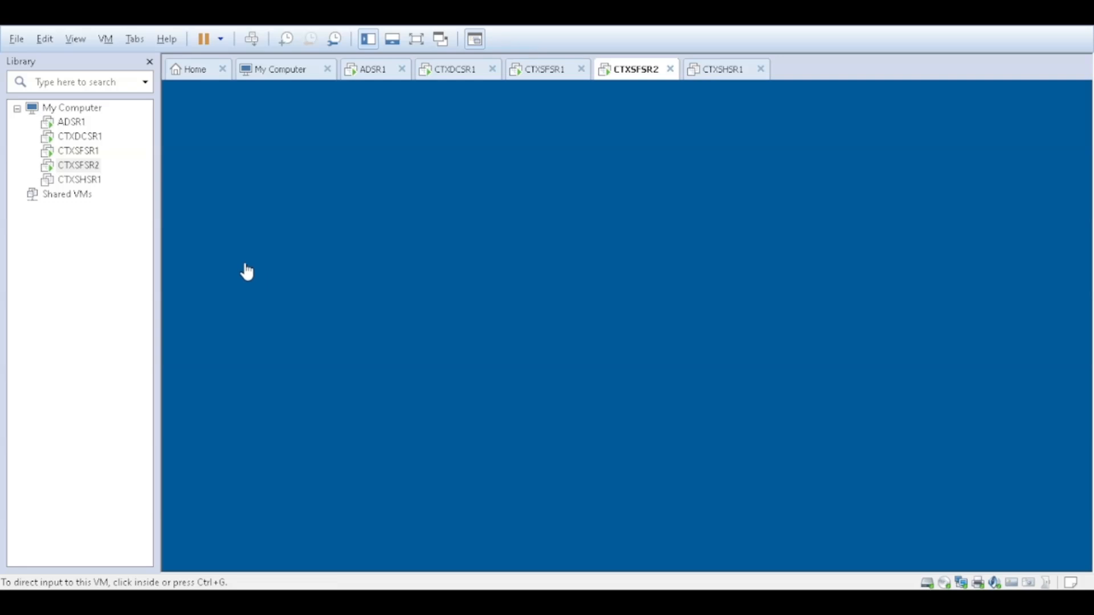
click(80, 152)
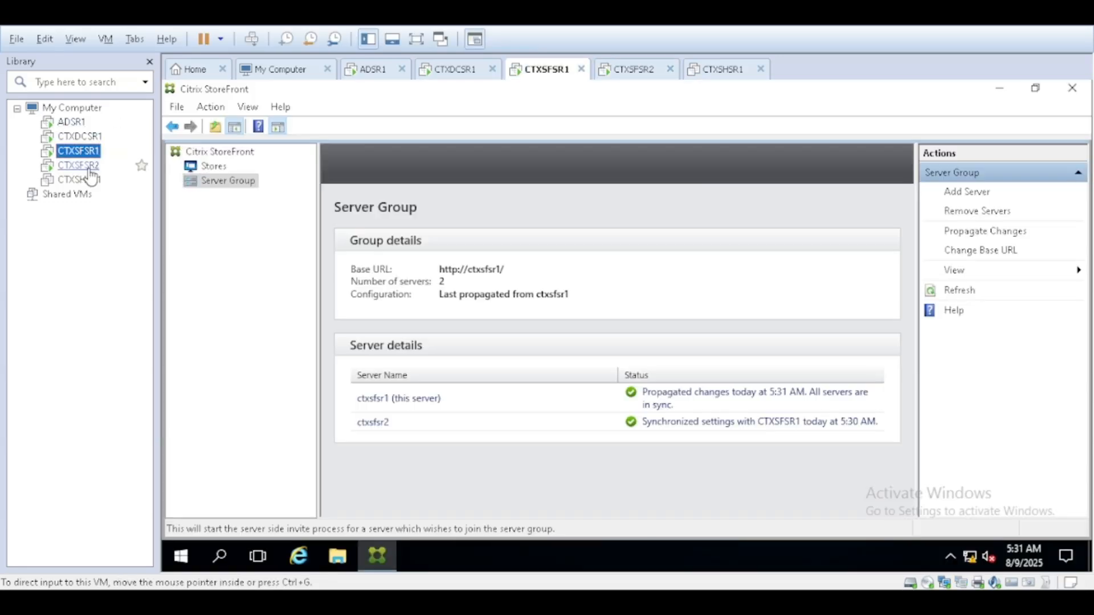
click(89, 170)
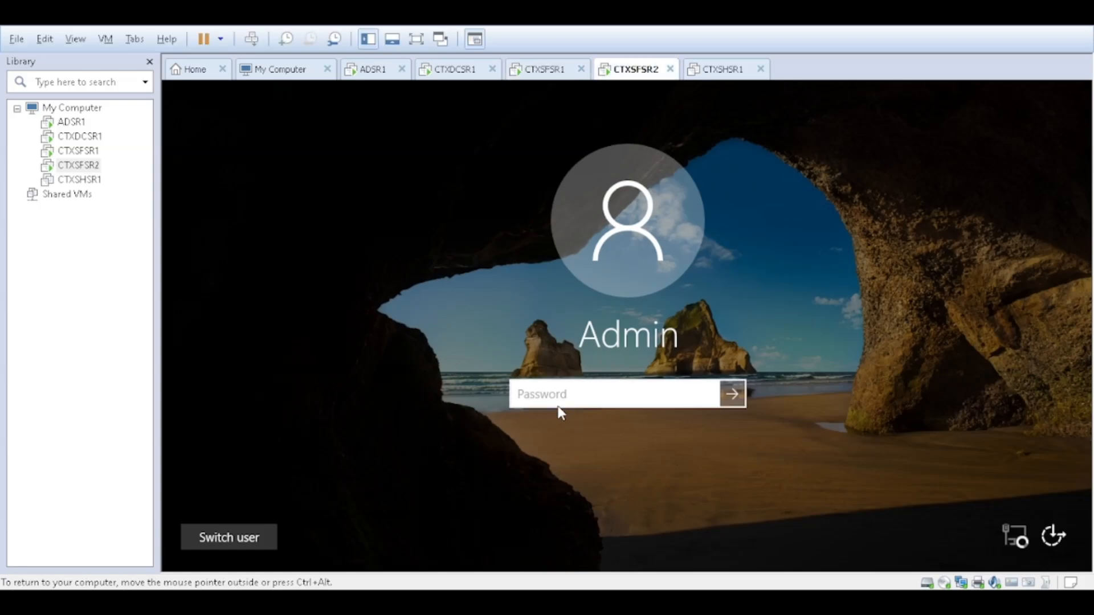
- Sign in to CTXSFSR2 with the account password, then go to CTXSFSR1's VW_StoresWeb logon page
text(Password1!)
key(Return)
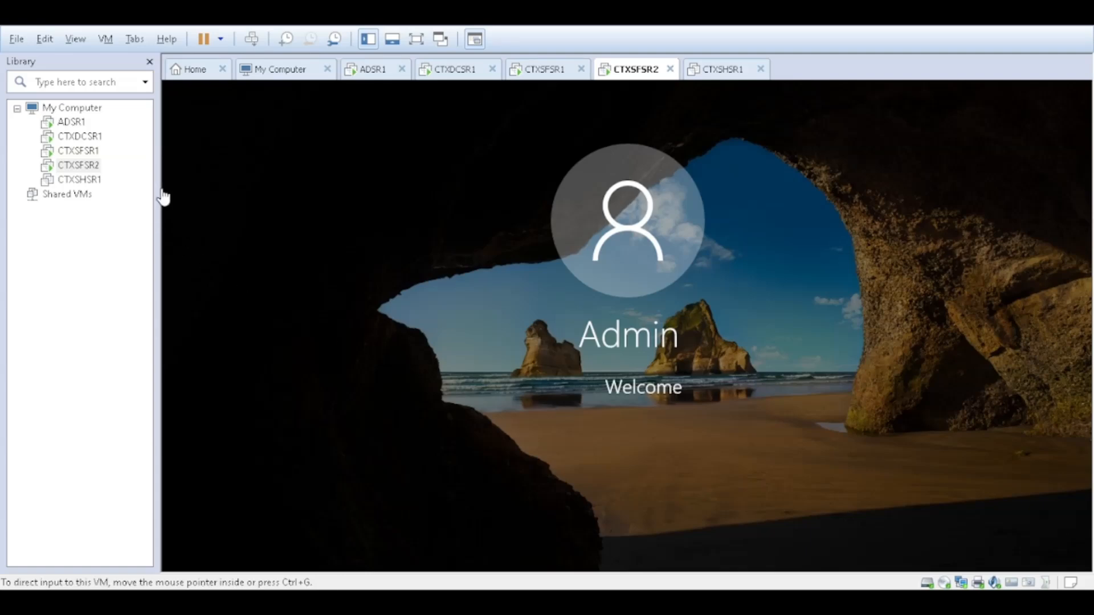
click(78, 150)
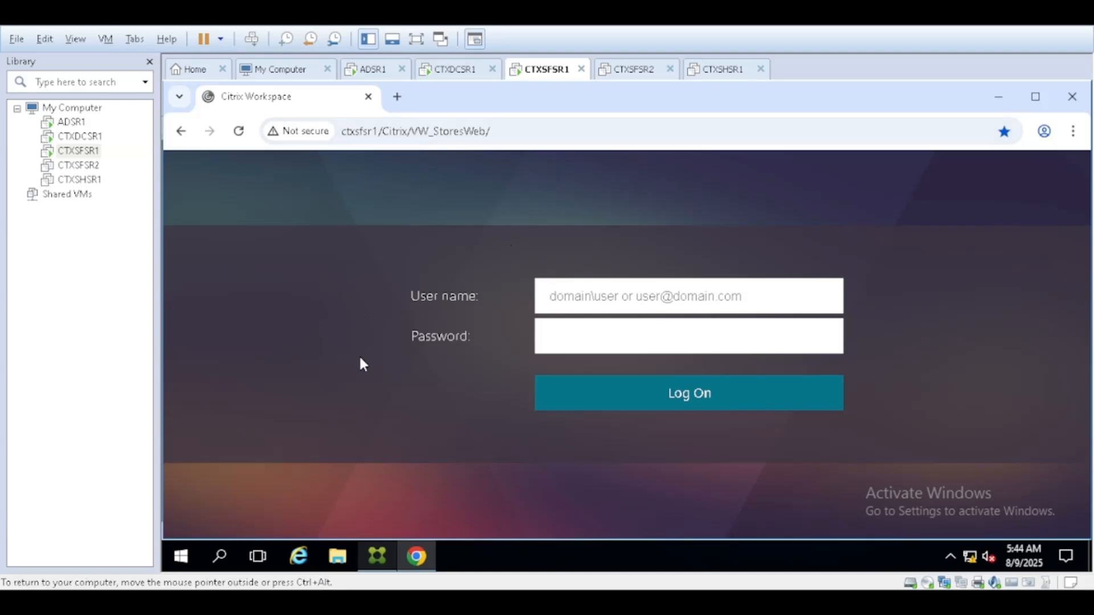
click(573, 296)
- Move from the logon page's user name to password field, then return to the StoreFront console
click(588, 344)
click(382, 553)
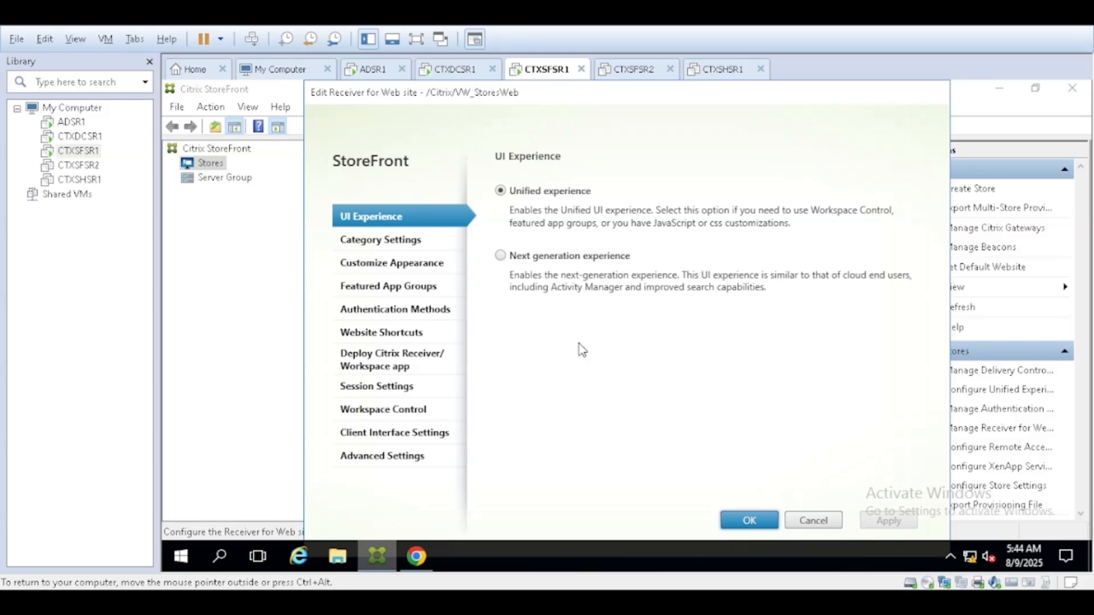
- Open Customize Appearance for VW_StoresWeb and select the logon logo path ending custom\logo.png
click(386, 266)
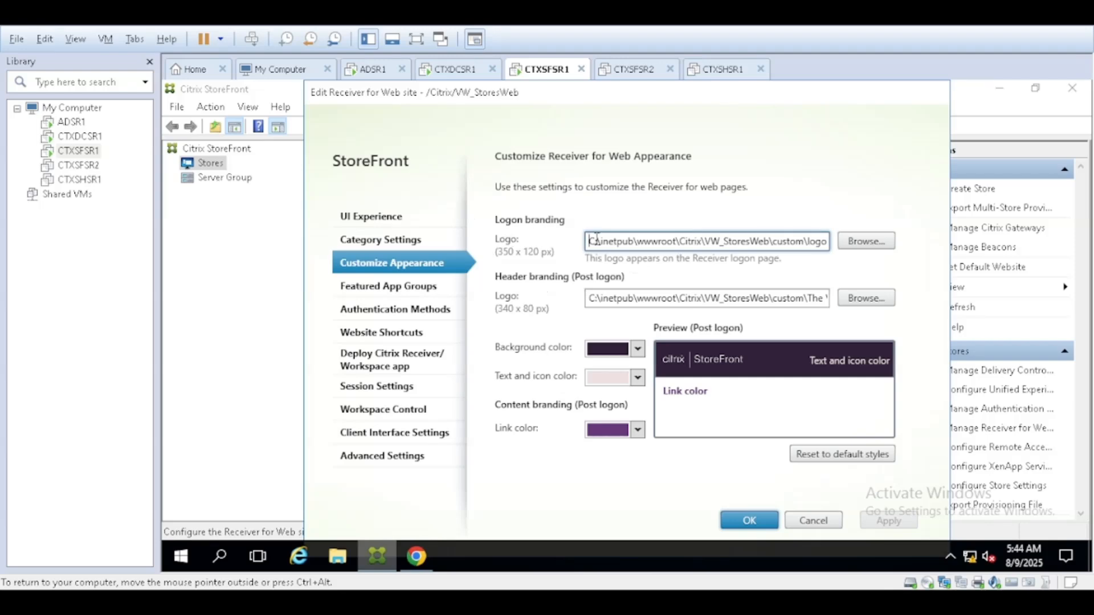
drag(590, 241, 844, 241)
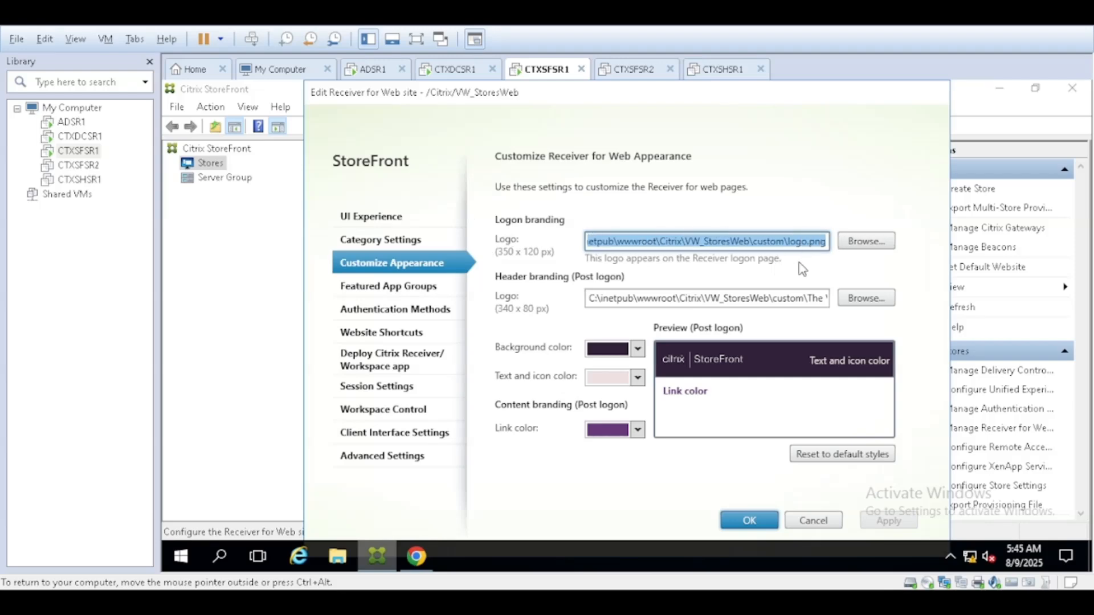
click(796, 242)
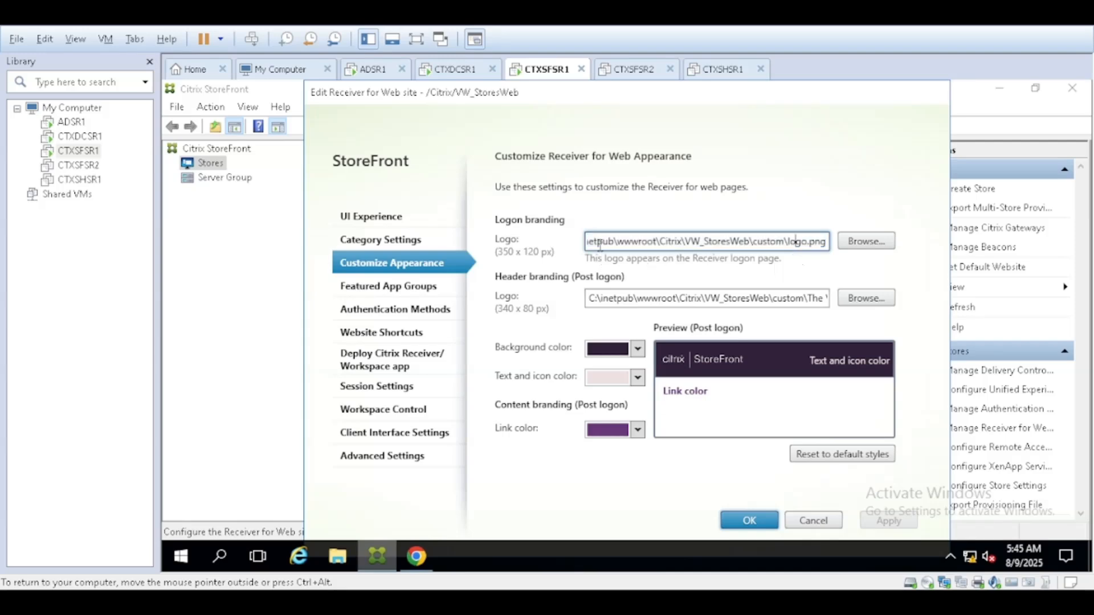
drag(596, 241, 835, 249)
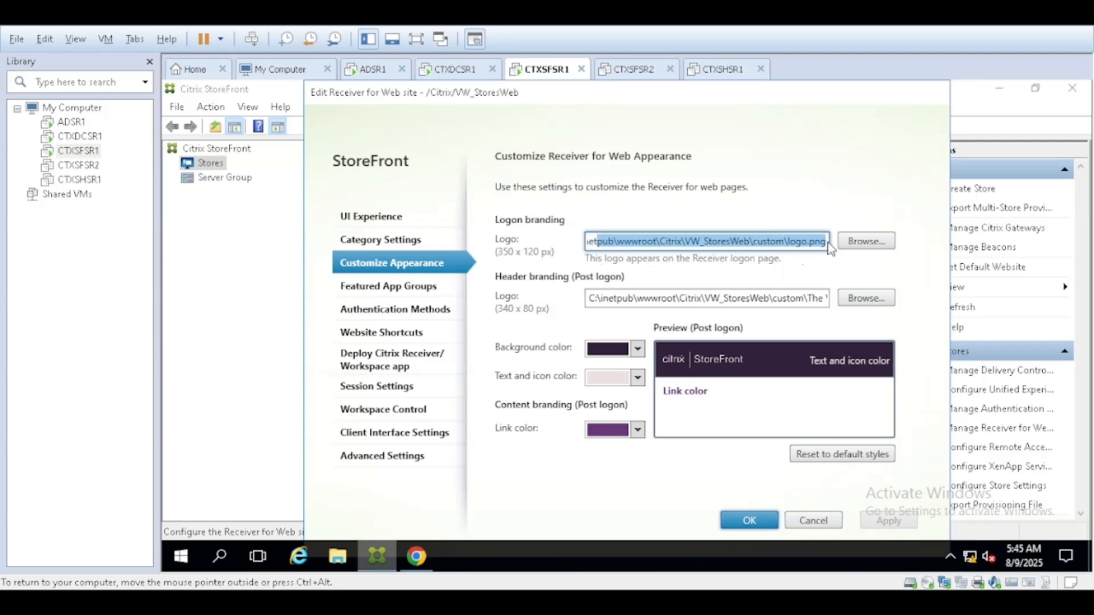
click(703, 244)
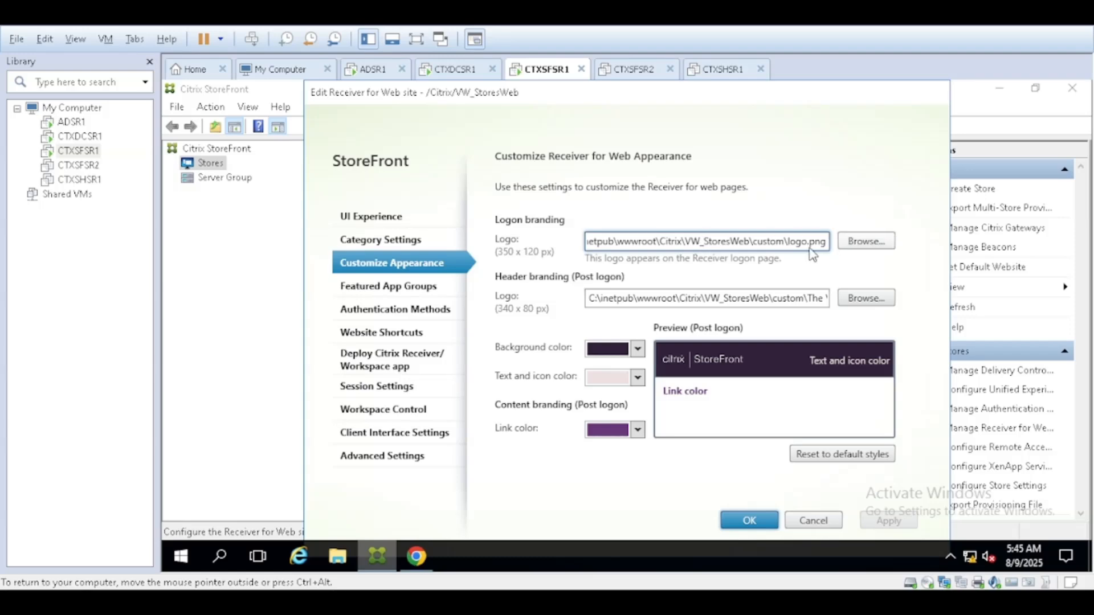
drag(592, 245, 821, 242)
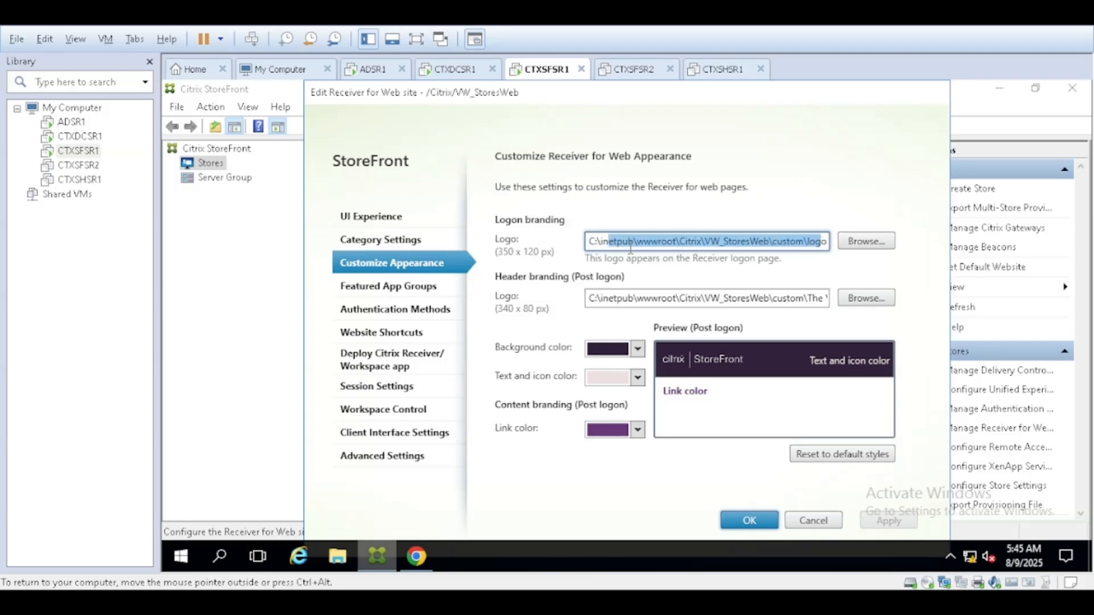
click(630, 249)
drag(608, 243, 843, 245)
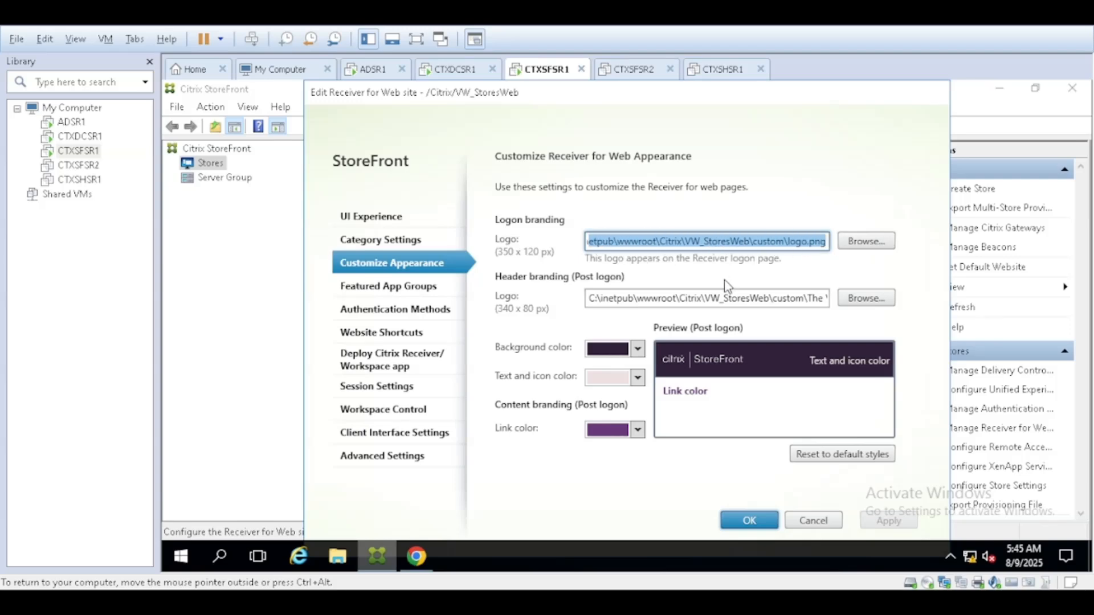
click(337, 557)
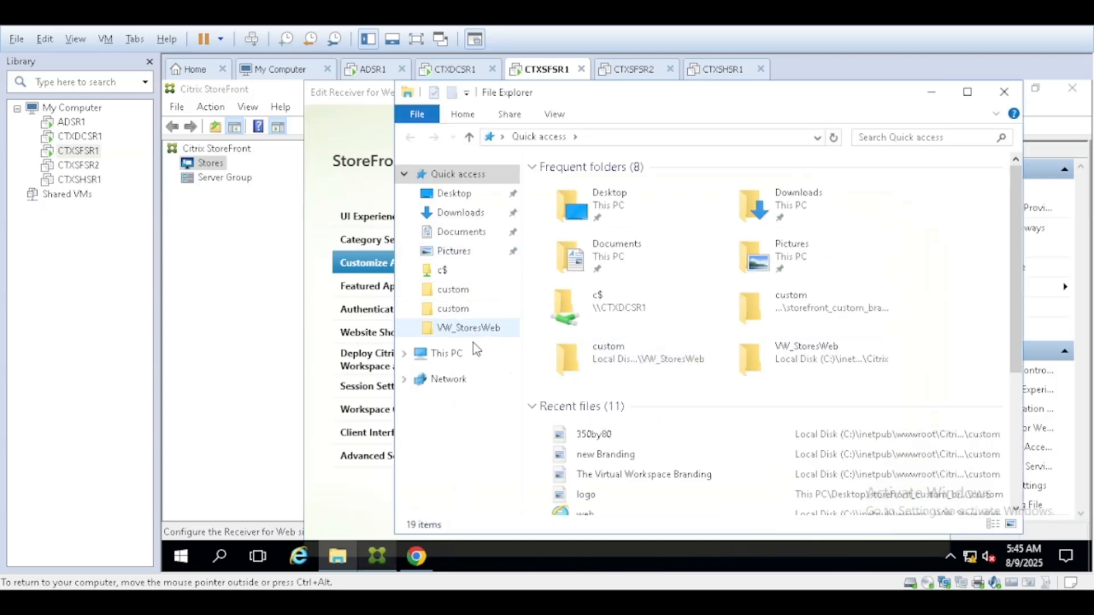
- Find the 350by80 logo image in the Desktop's New folder in File Explorer
click(456, 194)
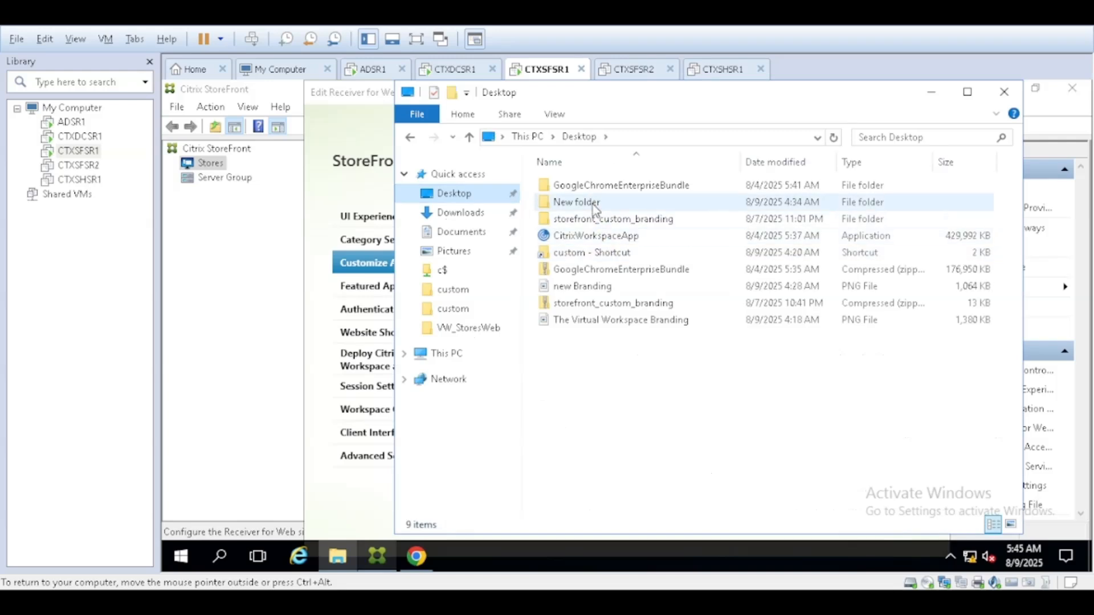
double_click(594, 204)
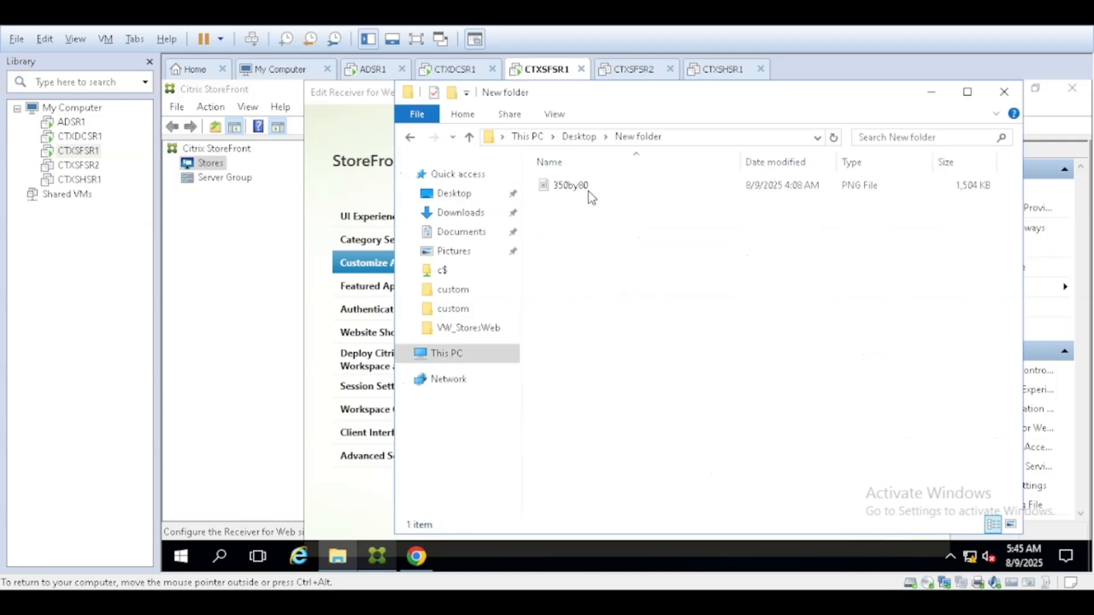
click(589, 193)
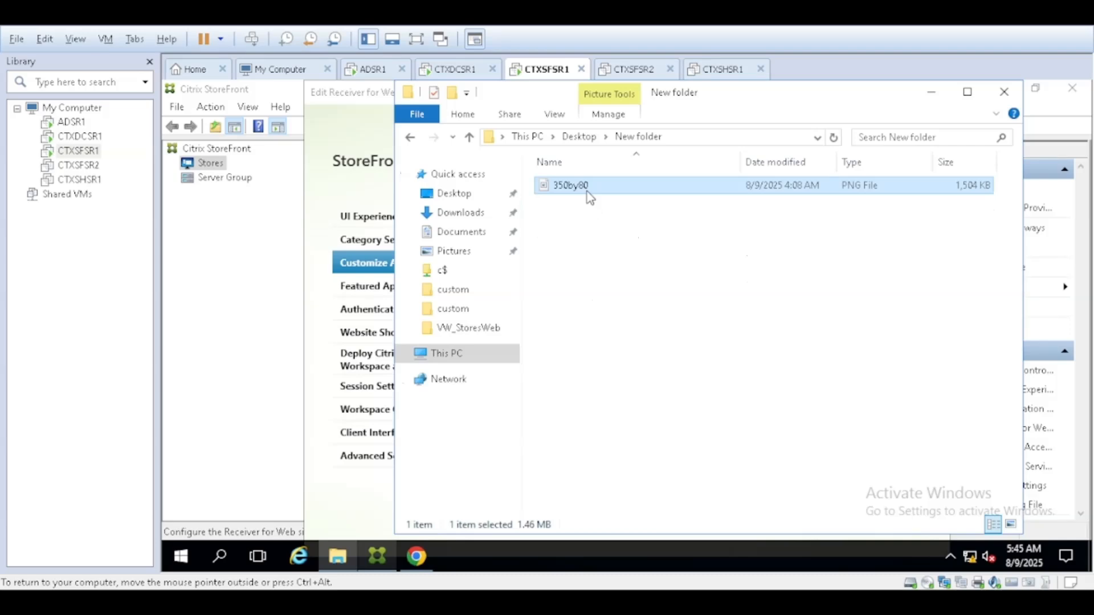
click(589, 137)
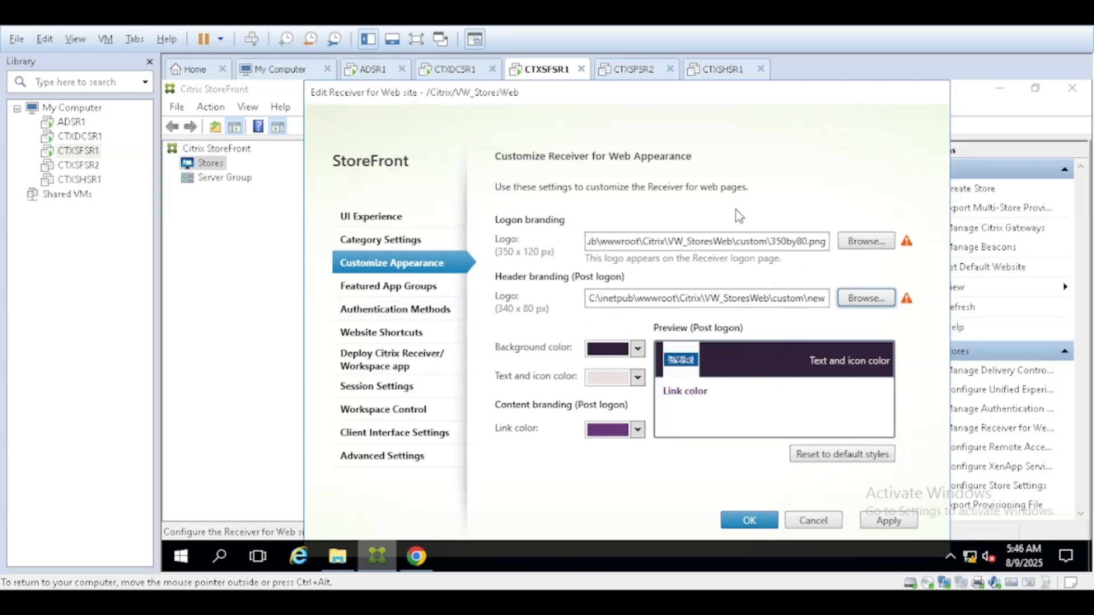
- Review the site's Authentication Methods, then show the Deploy Citrix Receiver/Workspace app settings
click(406, 313)
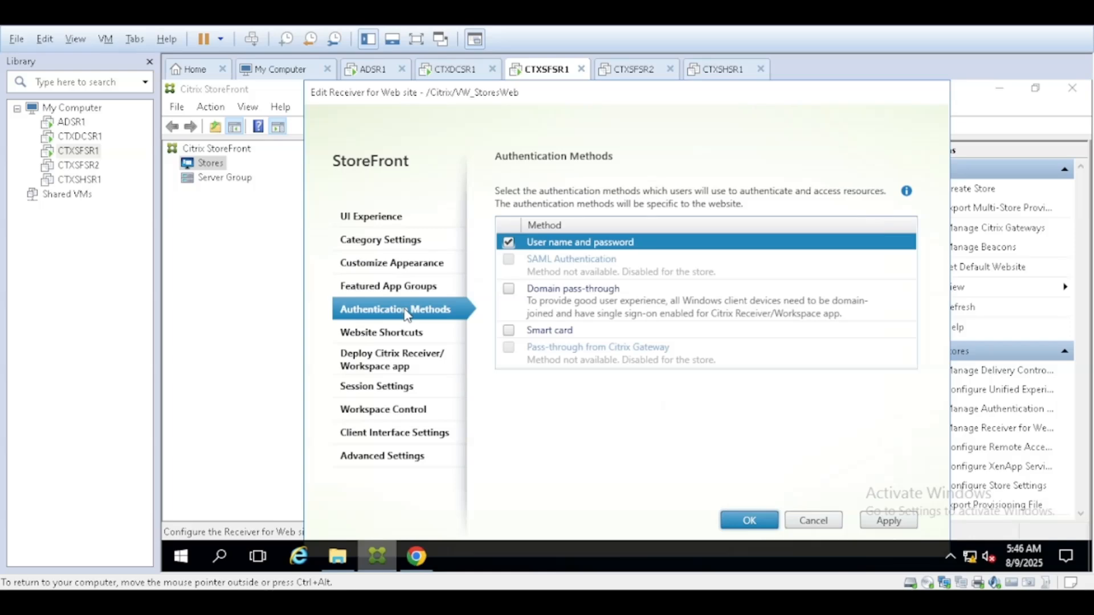
click(392, 371)
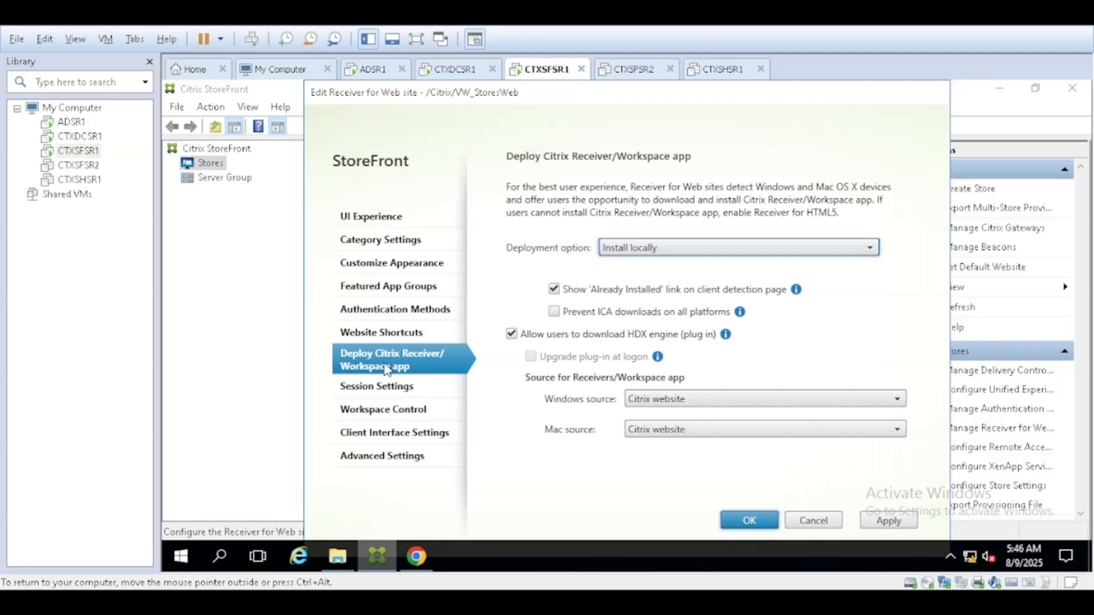
- Keep Install locally as the Workspace app deployment option
click(711, 254)
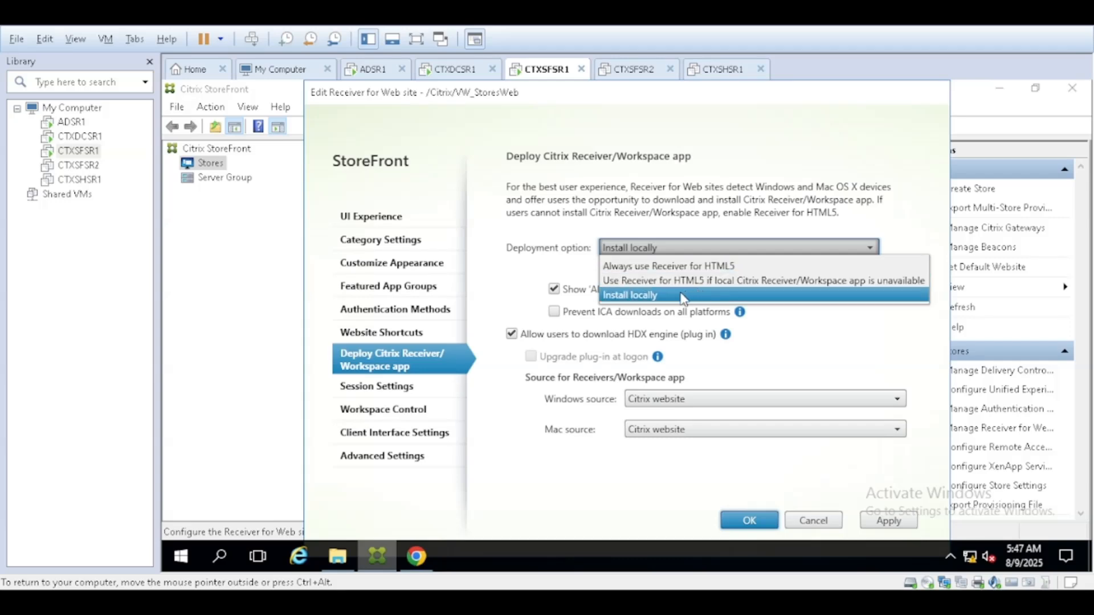
click(637, 297)
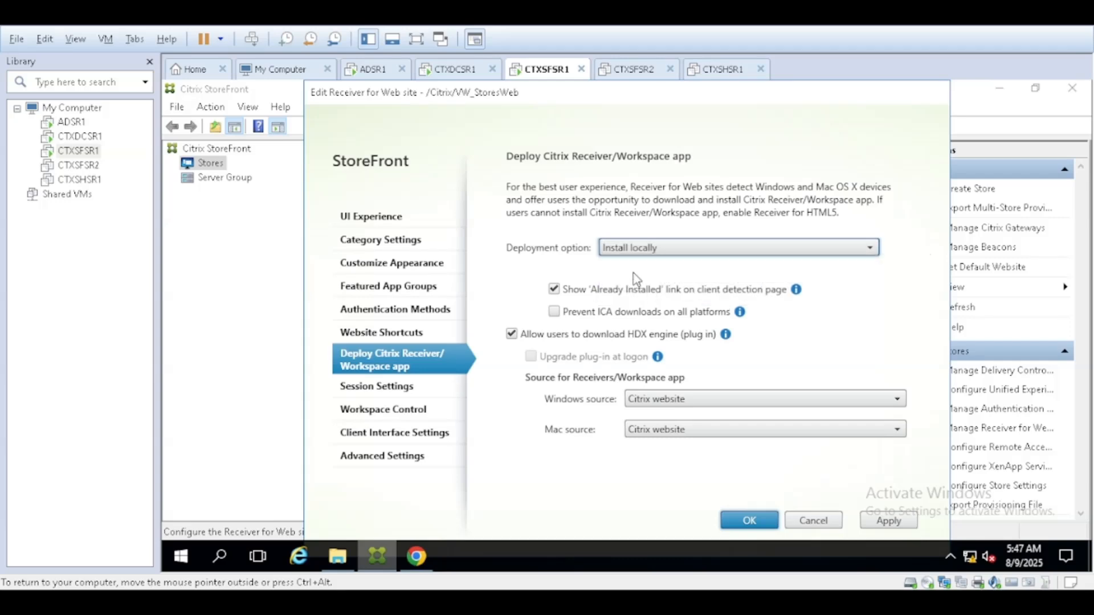
click(662, 251)
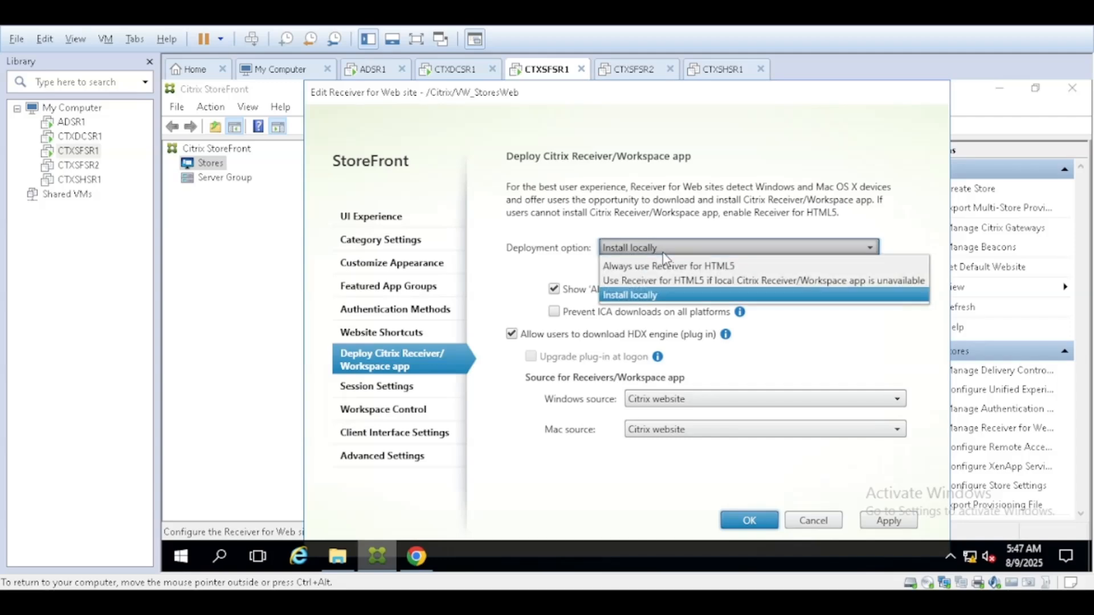
click(641, 295)
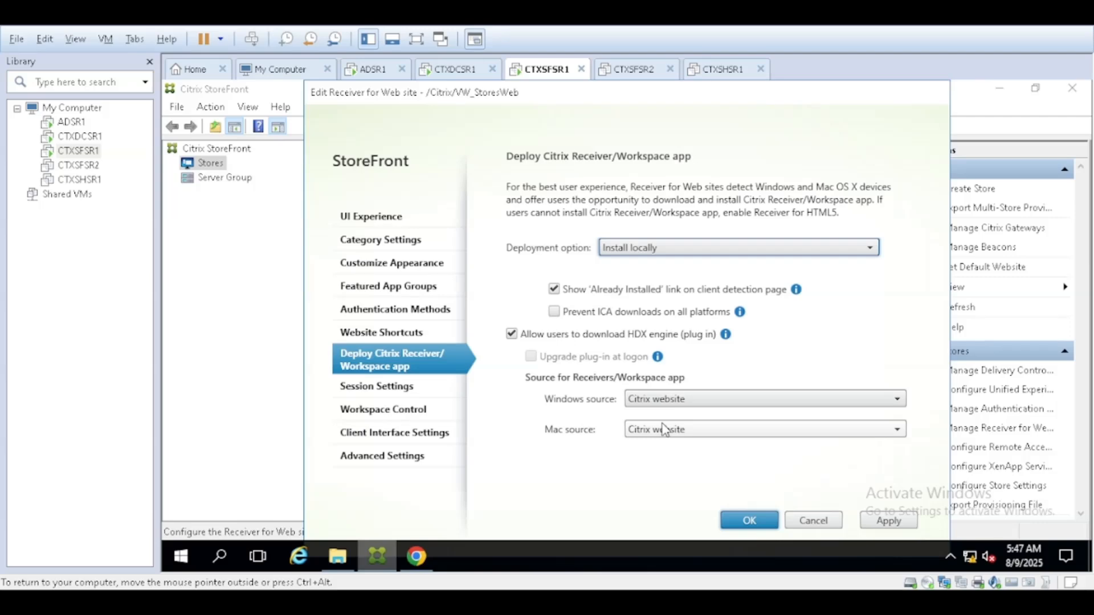
- Set the Windows source to local files on the StoreFront server and browse for the installer
click(688, 401)
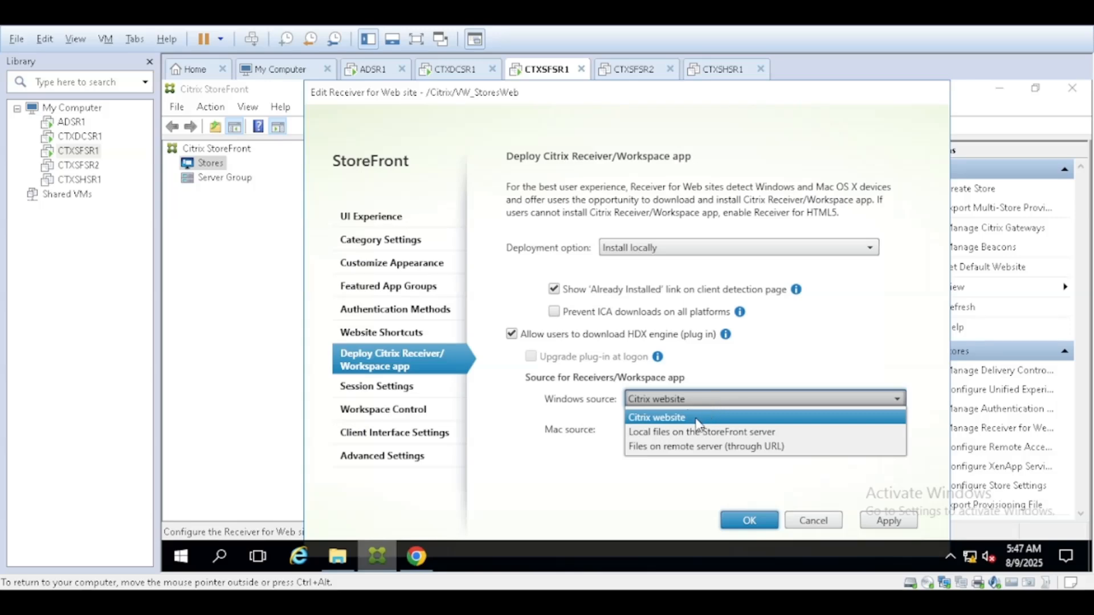
click(670, 439)
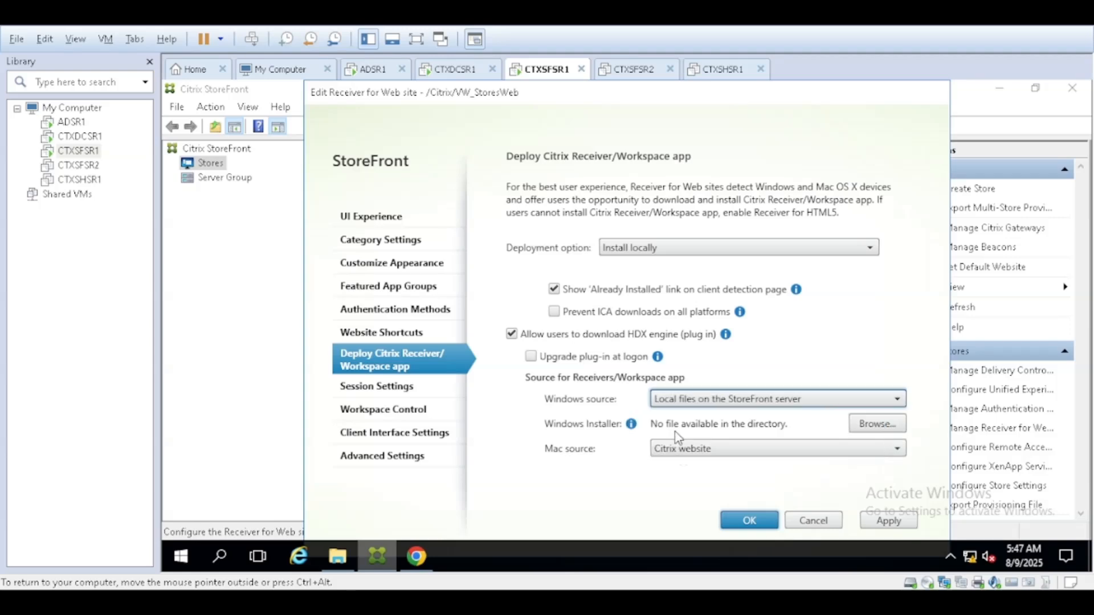
click(868, 434)
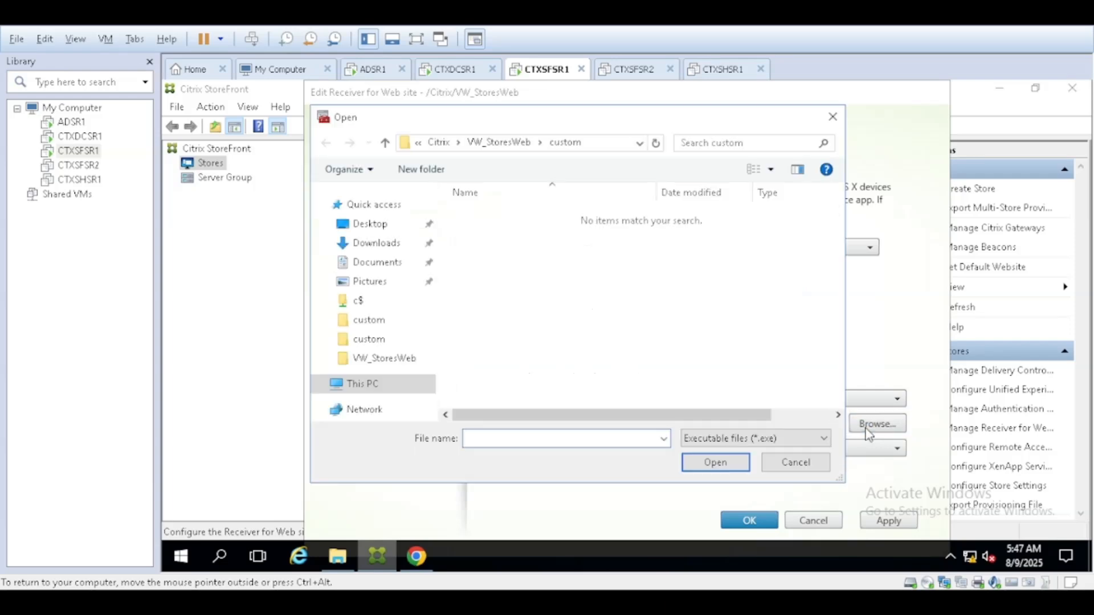
click(367, 234)
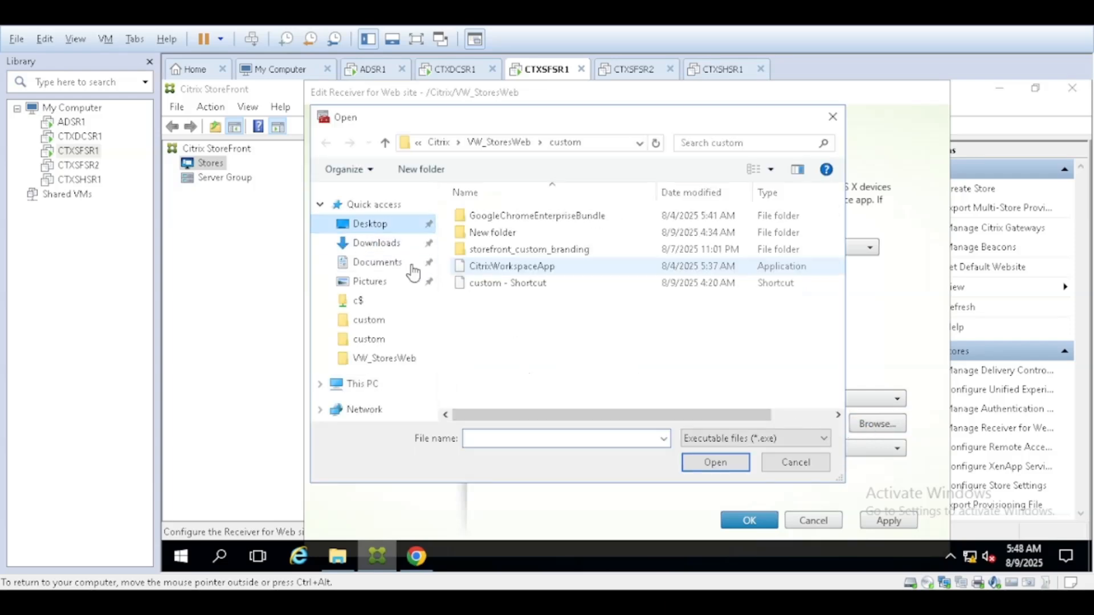
- Load CitrixWorkspaceApp.exe as the Windows installer, save the site settings, and close Manage Receiver for Web Sites
click(525, 270)
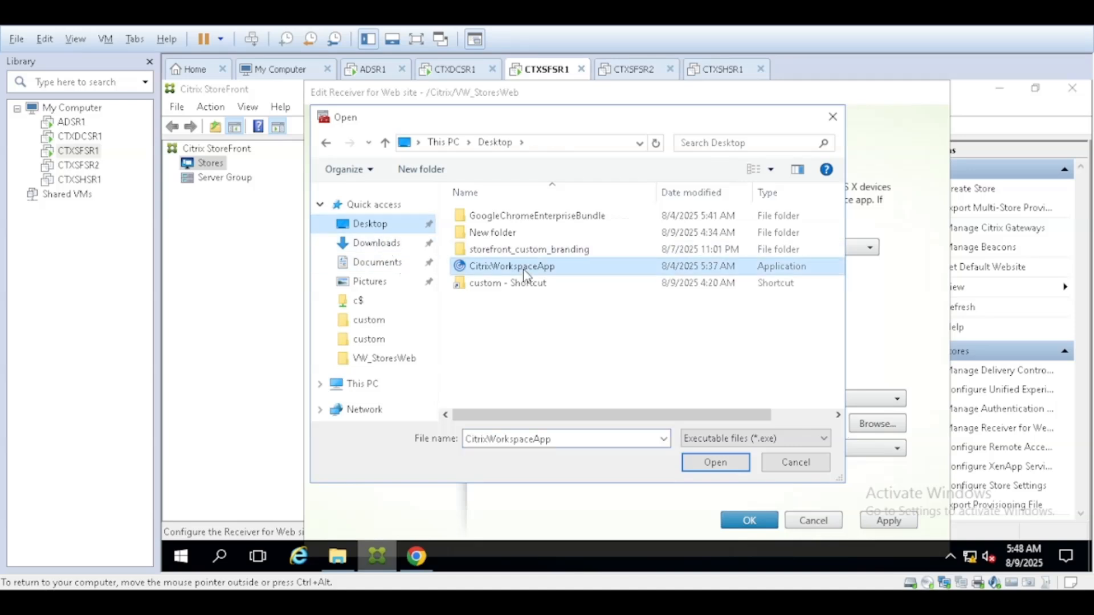
click(712, 464)
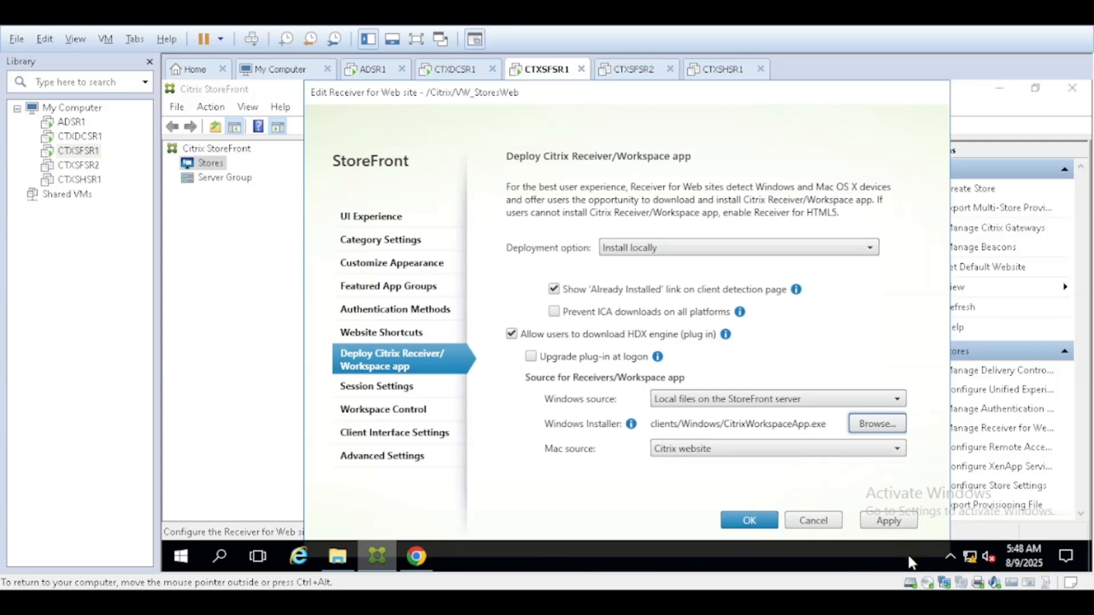
click(892, 521)
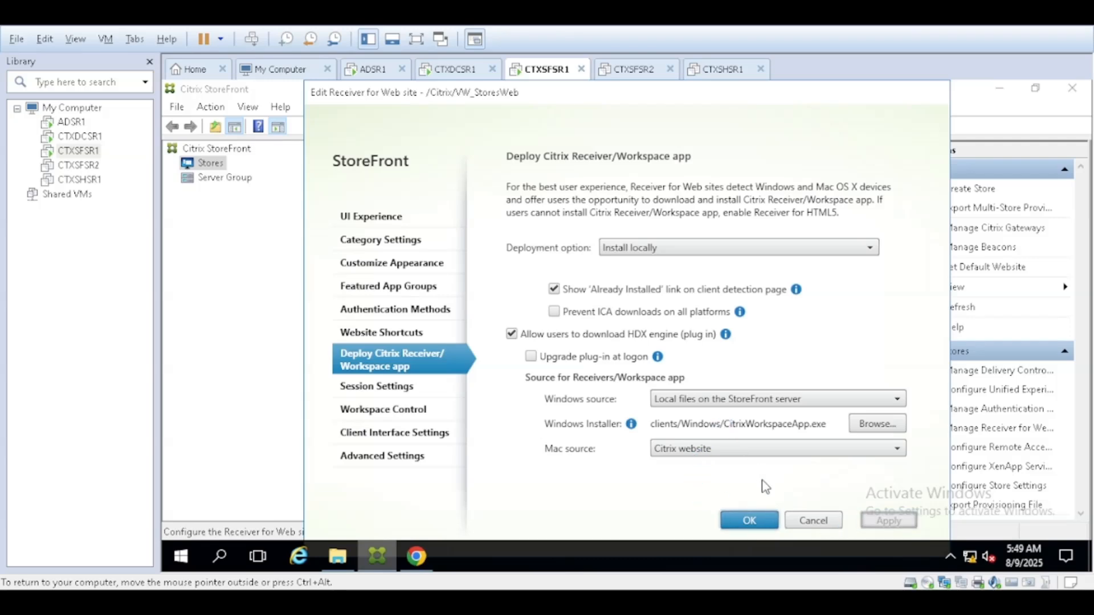
click(754, 520)
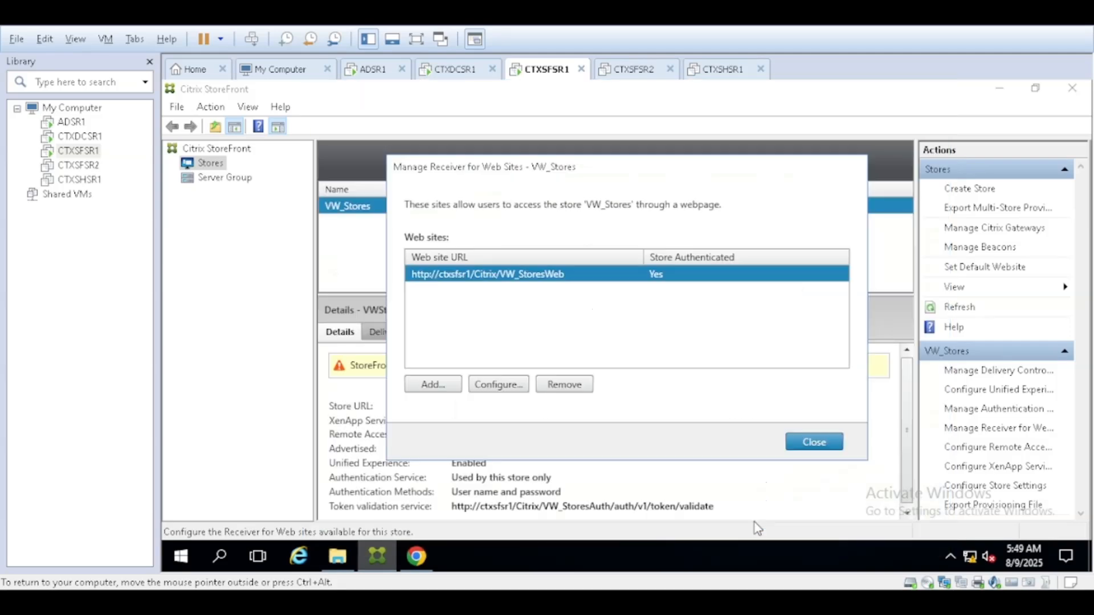
click(825, 444)
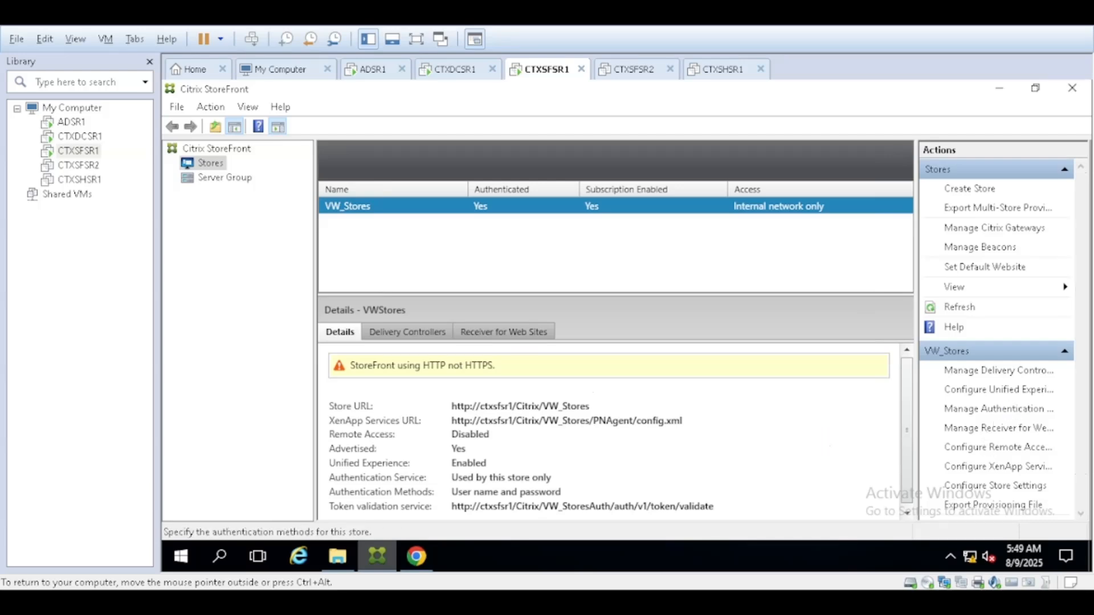
click(1009, 409)
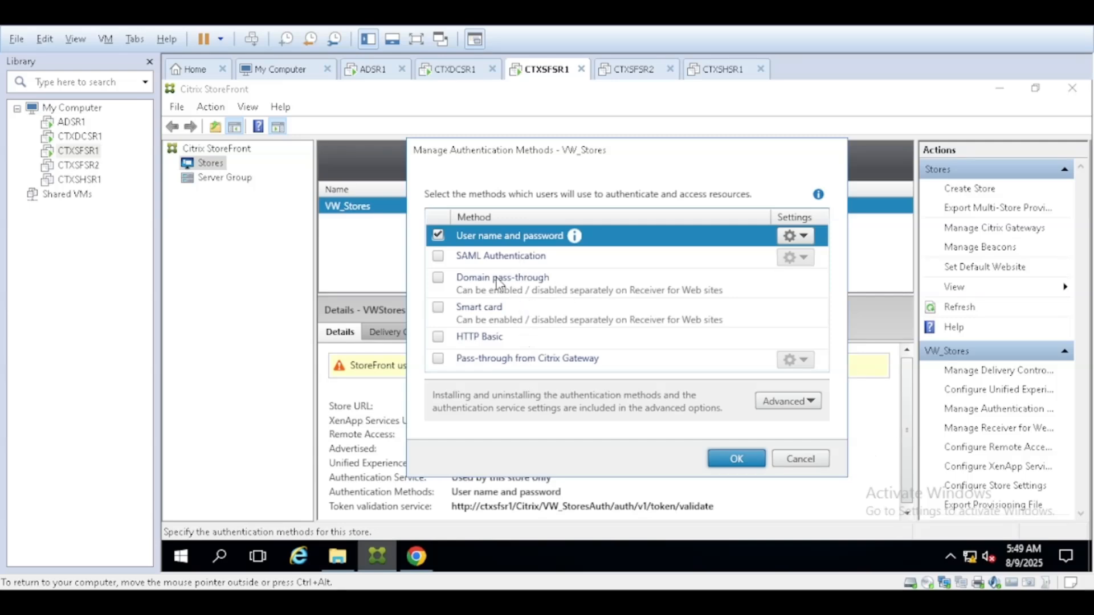
- Open Configure Trusted Domains from the User name and password settings menu
click(808, 240)
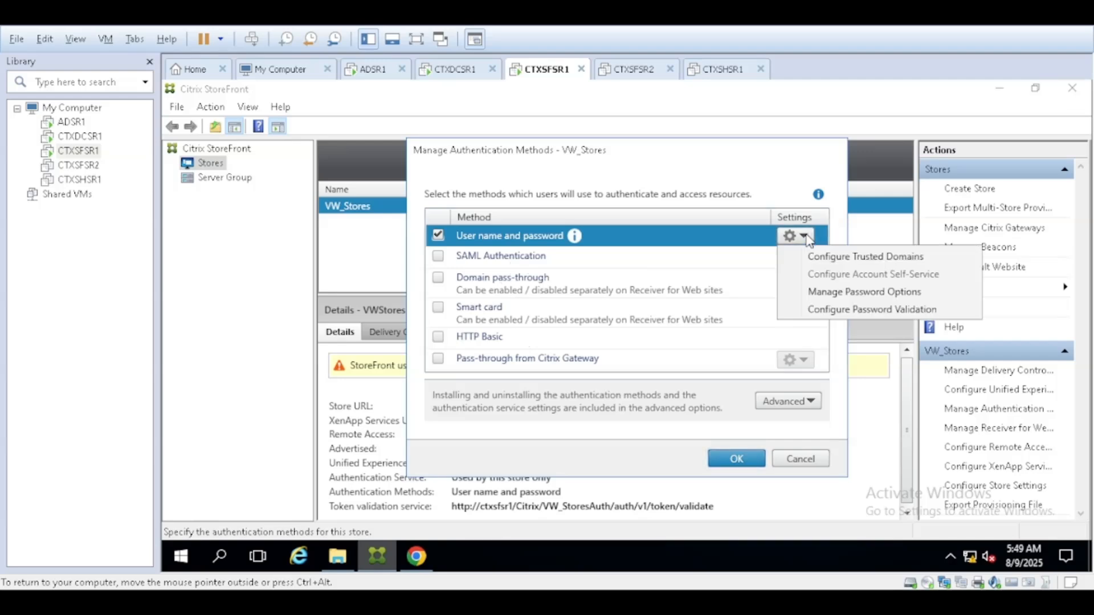
click(843, 260)
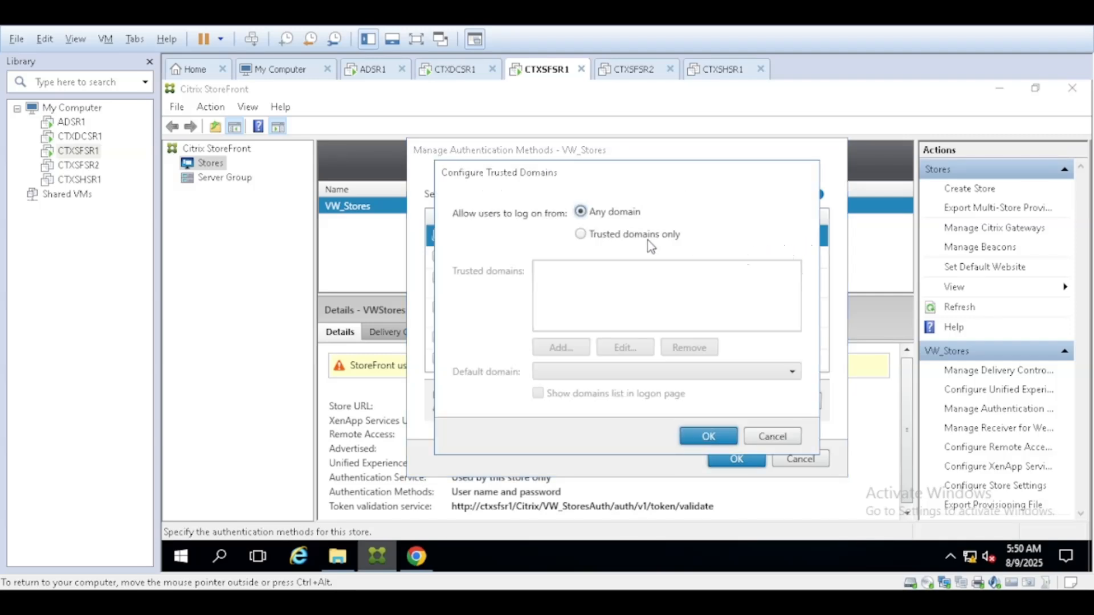
- Restrict logons to trusted domains only and add VW.Com as a trusted domain
click(590, 237)
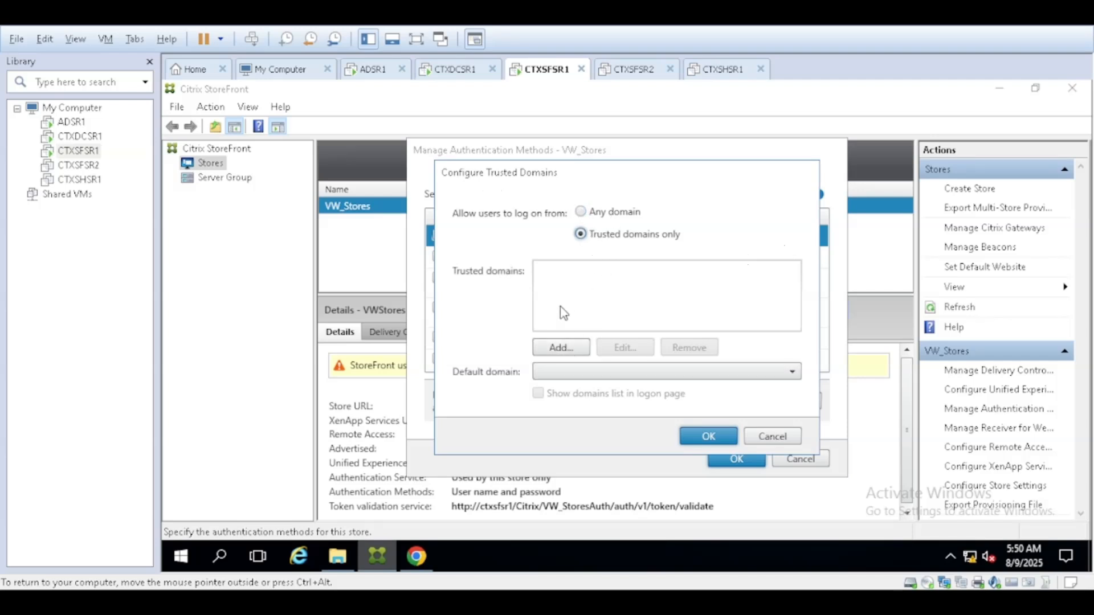
click(561, 347)
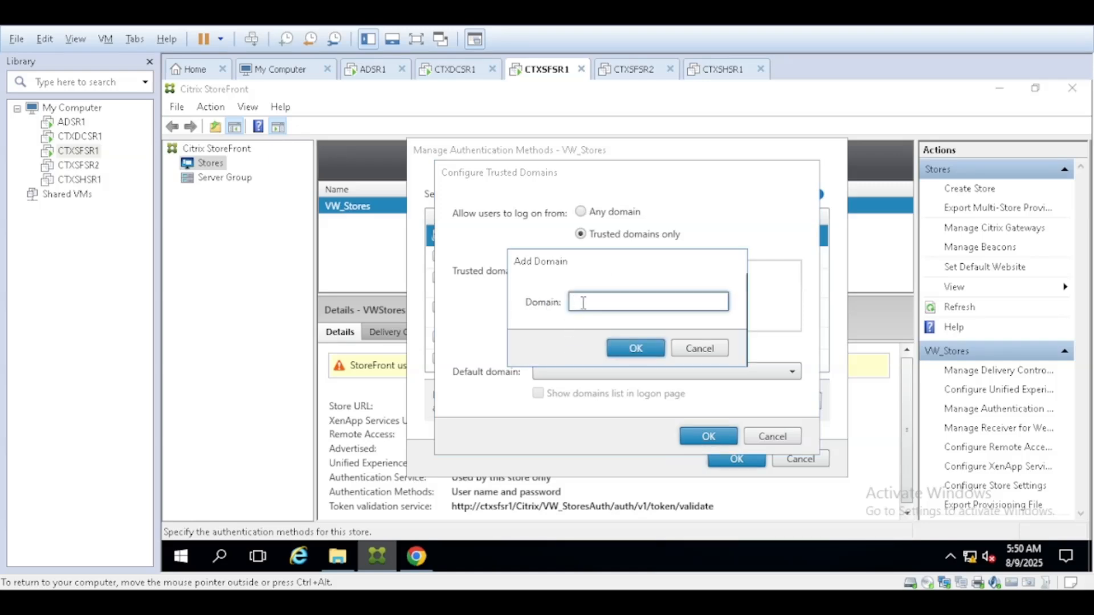
text(VW.COm)
key(BackSpace)
key(BackSpace)
key(BackSpace)
text(Com)
click(634, 347)
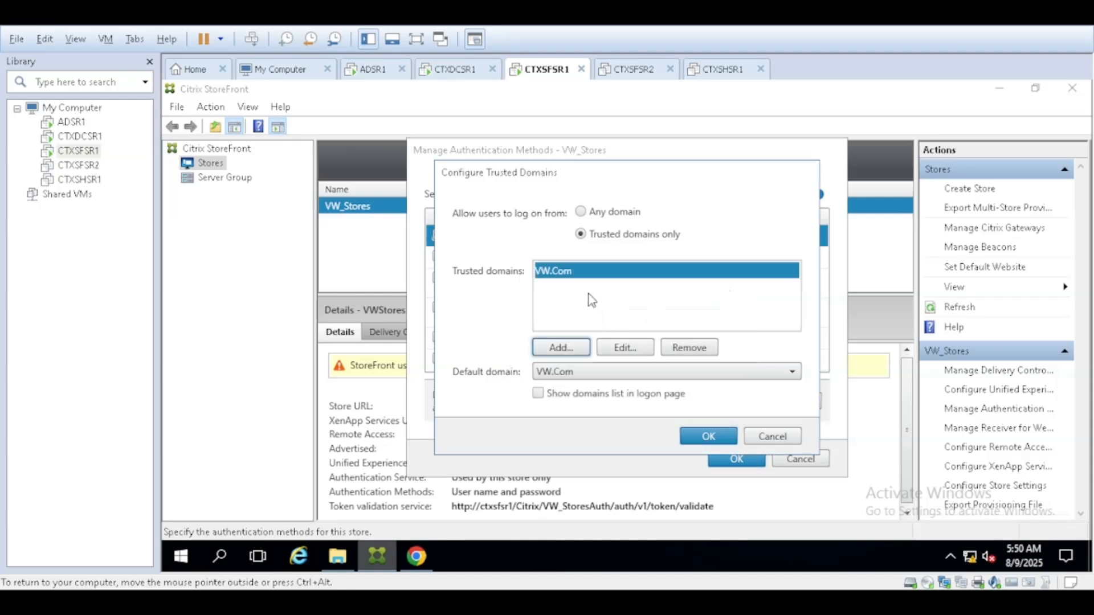
- Keep VW.Com as the default domain and save the trusted domain settings
click(560, 284)
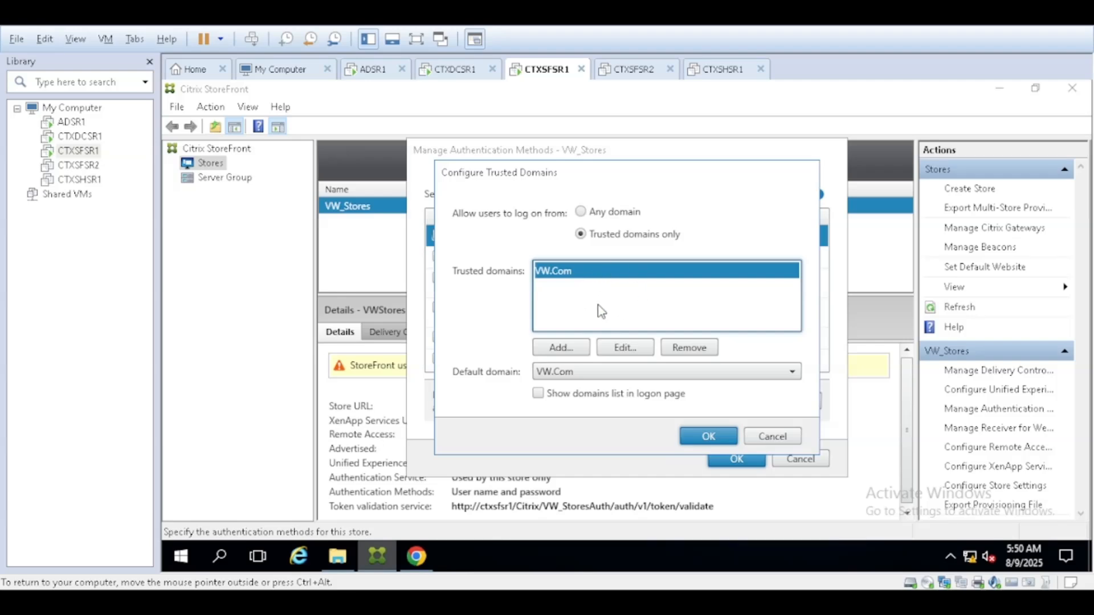
click(660, 379)
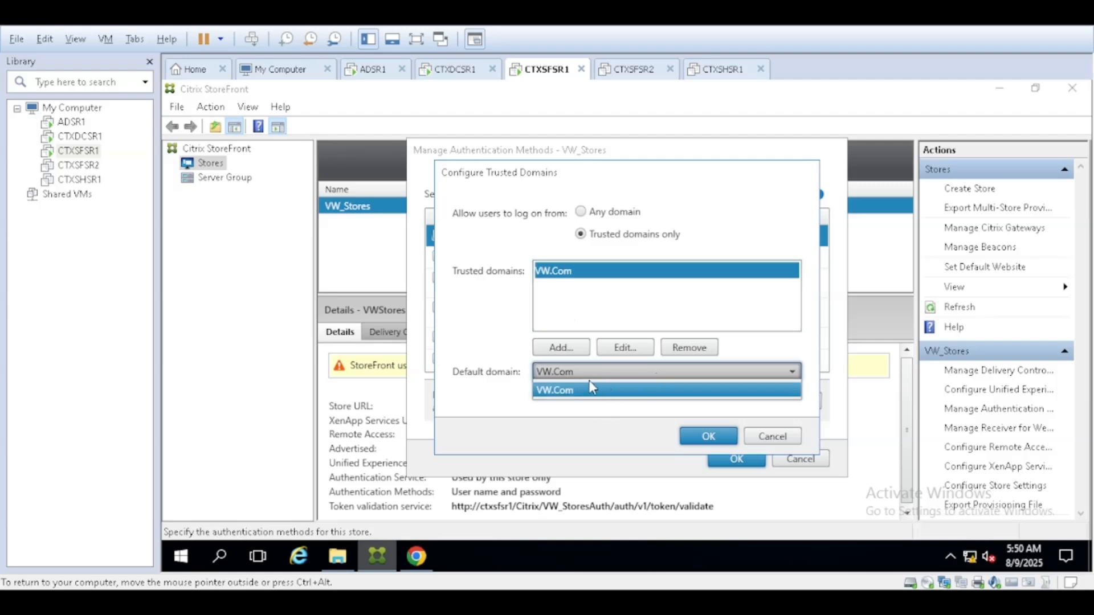
click(593, 308)
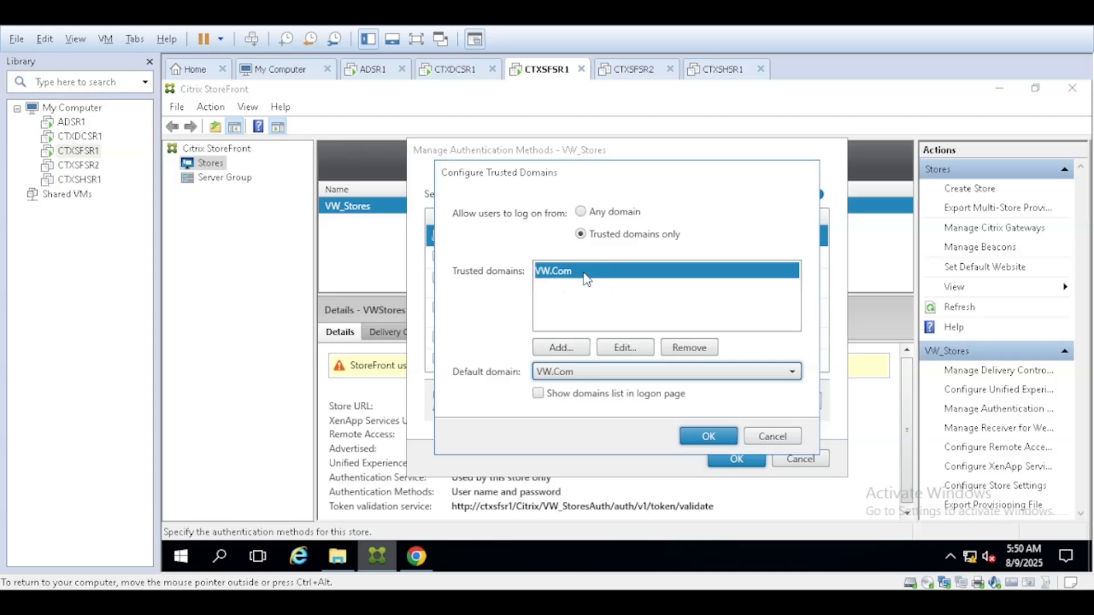
click(710, 442)
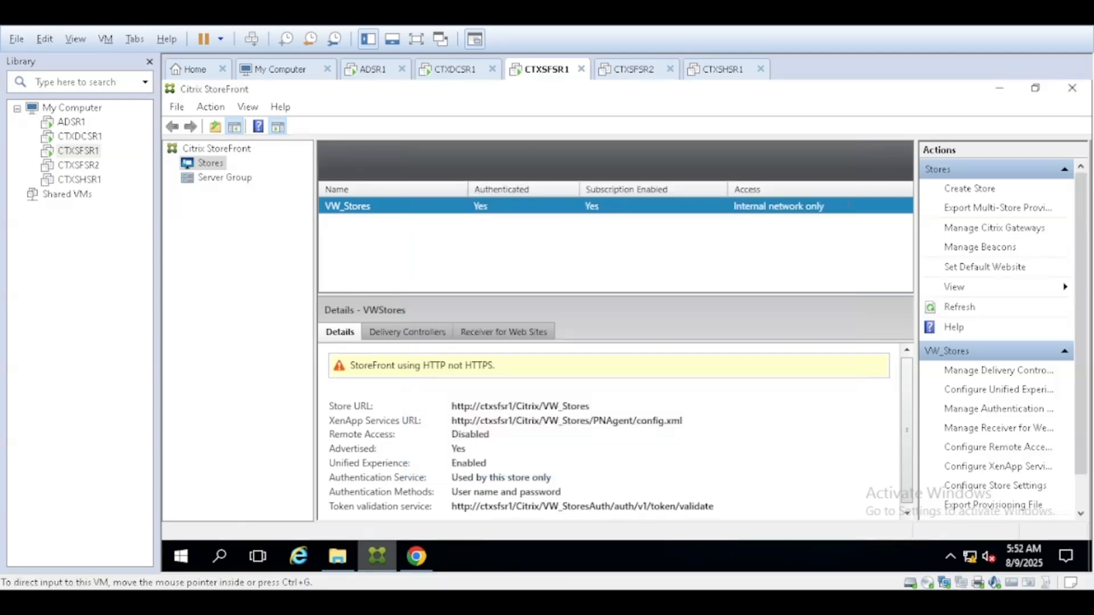
- Bring Chrome forward and return to the VW_StoresWeb logon page after the timeout
click(417, 557)
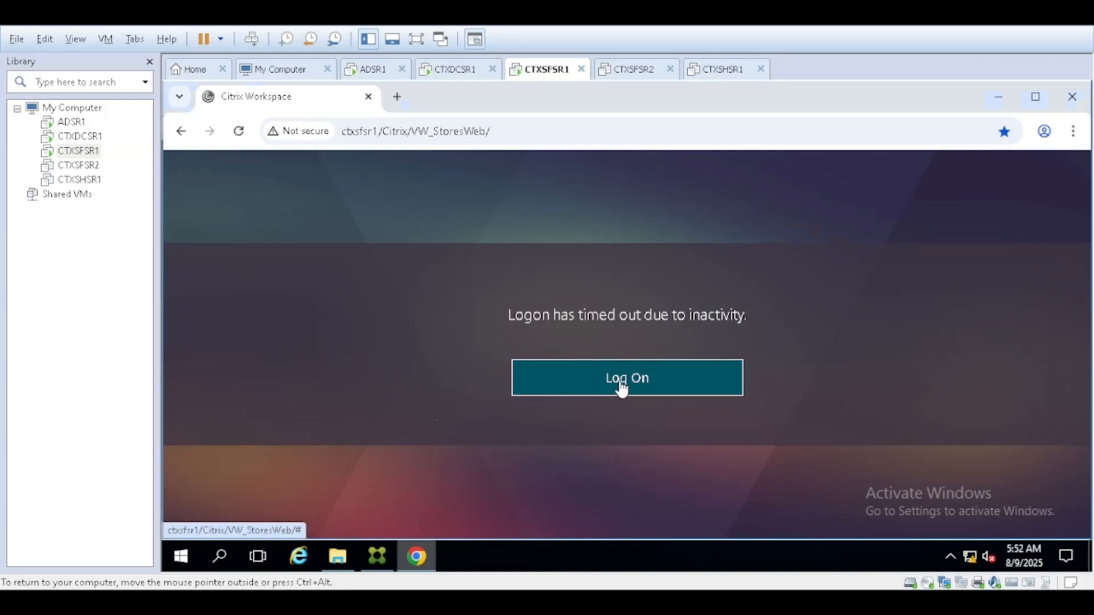
click(620, 383)
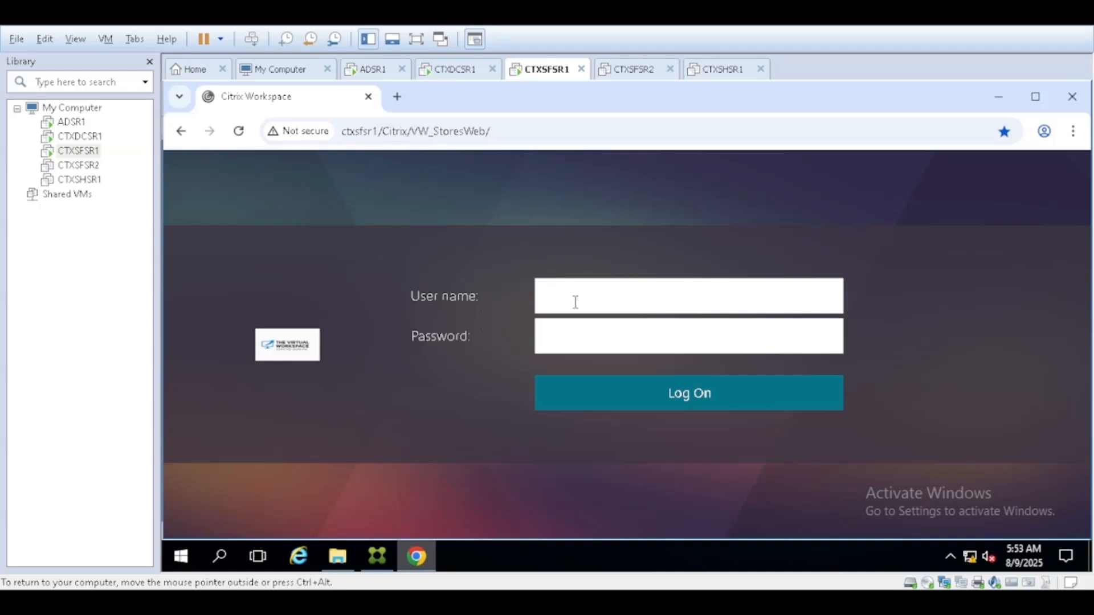
text(hR2)
key(Tab)
text(••••••••••)
key(Return)
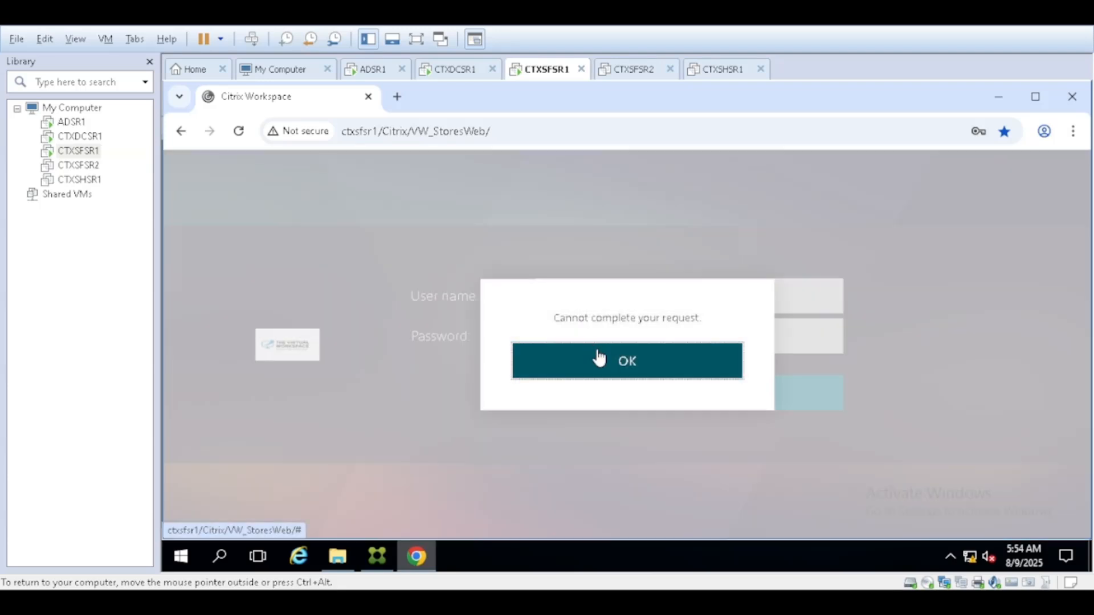
click(596, 356)
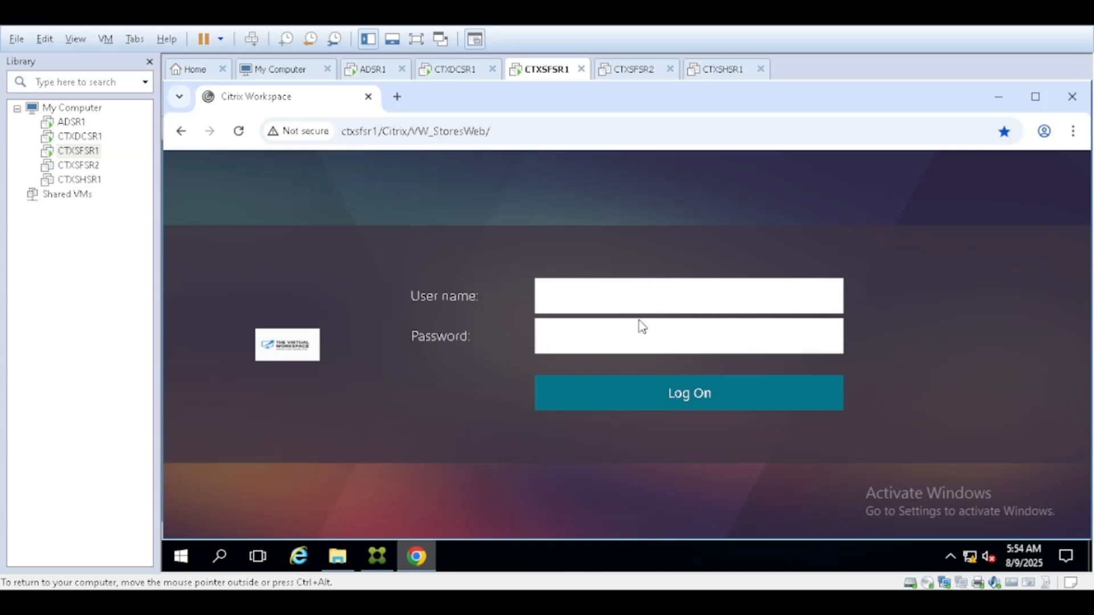
click(627, 340)
click(78, 166)
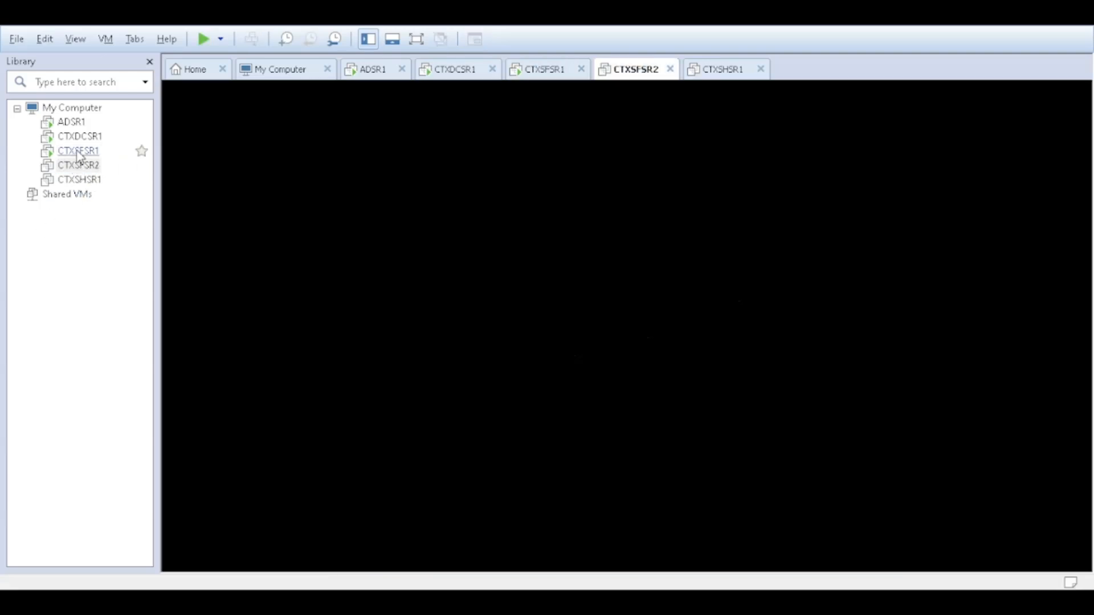
- Check on the booting CTXSFSR2 machine while returning to CTXSFSR1's store address in the browser
click(74, 153)
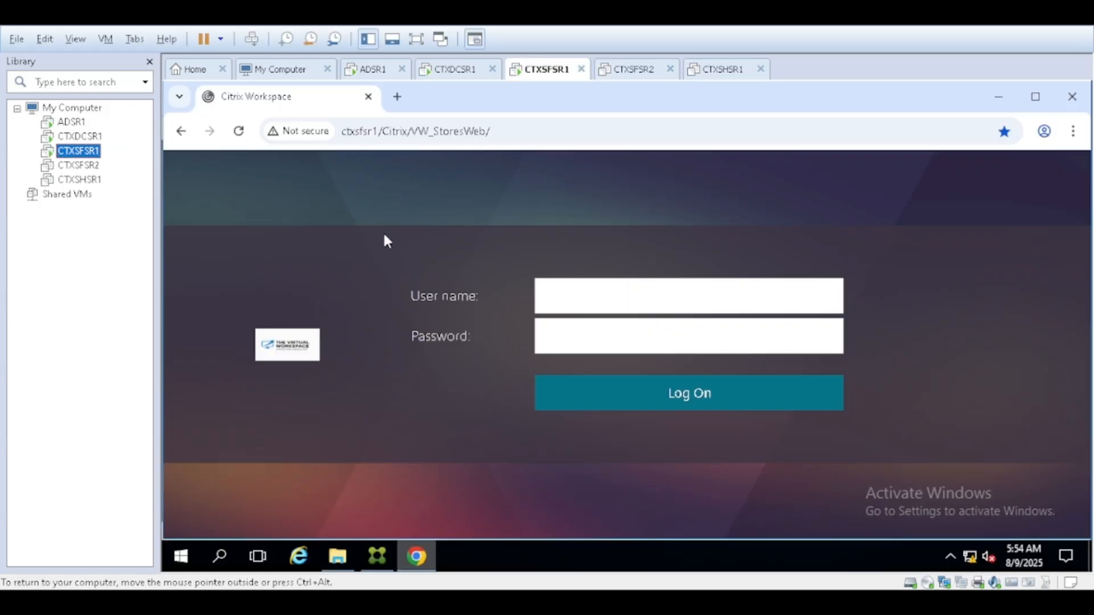
click(84, 166)
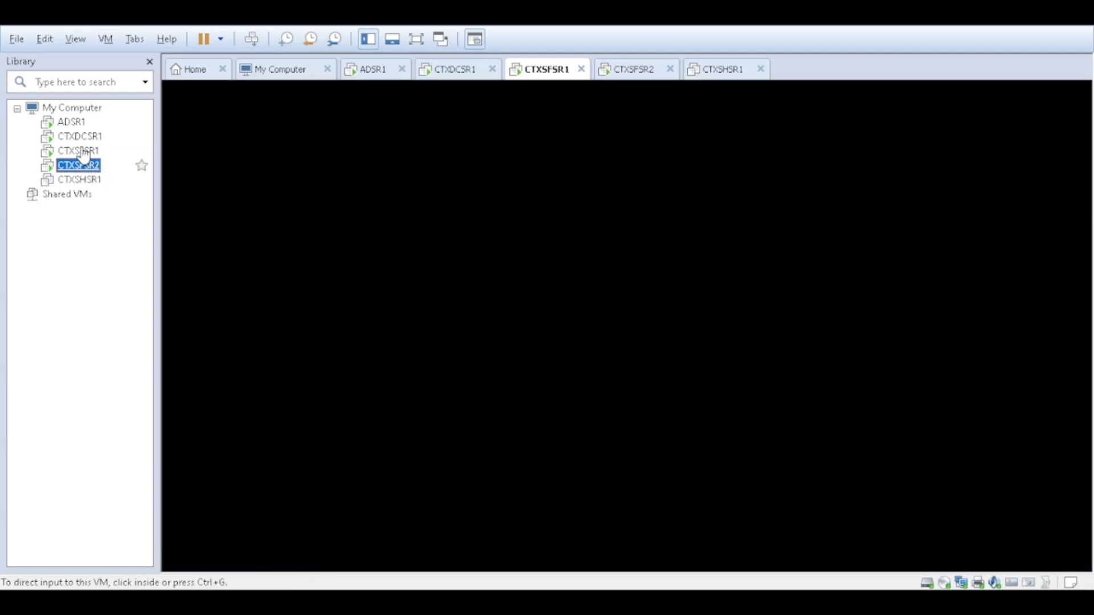
click(80, 151)
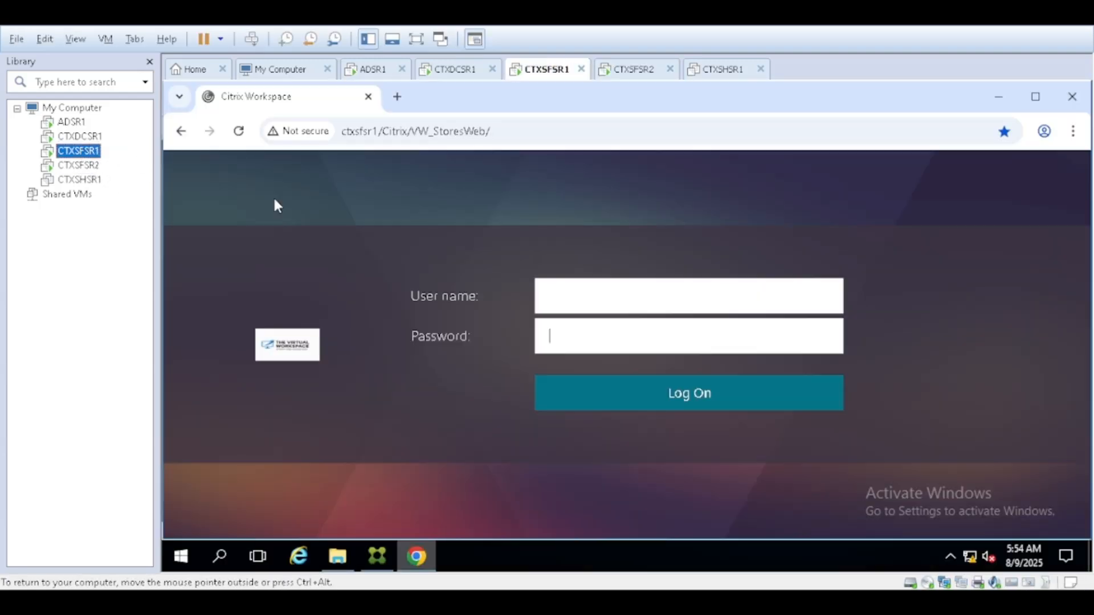
click(524, 130)
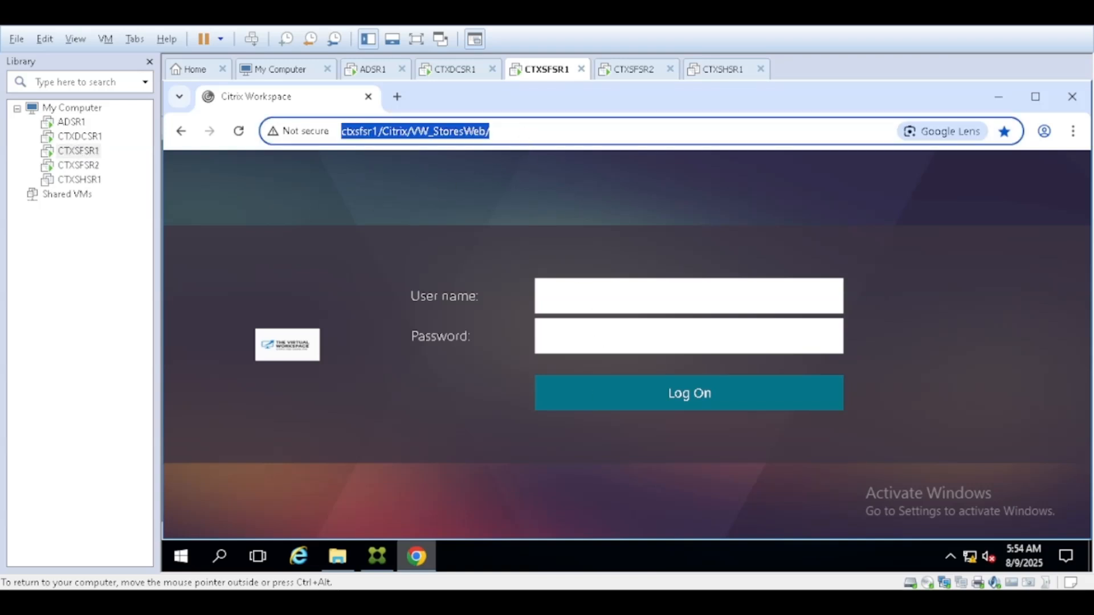
click(97, 171)
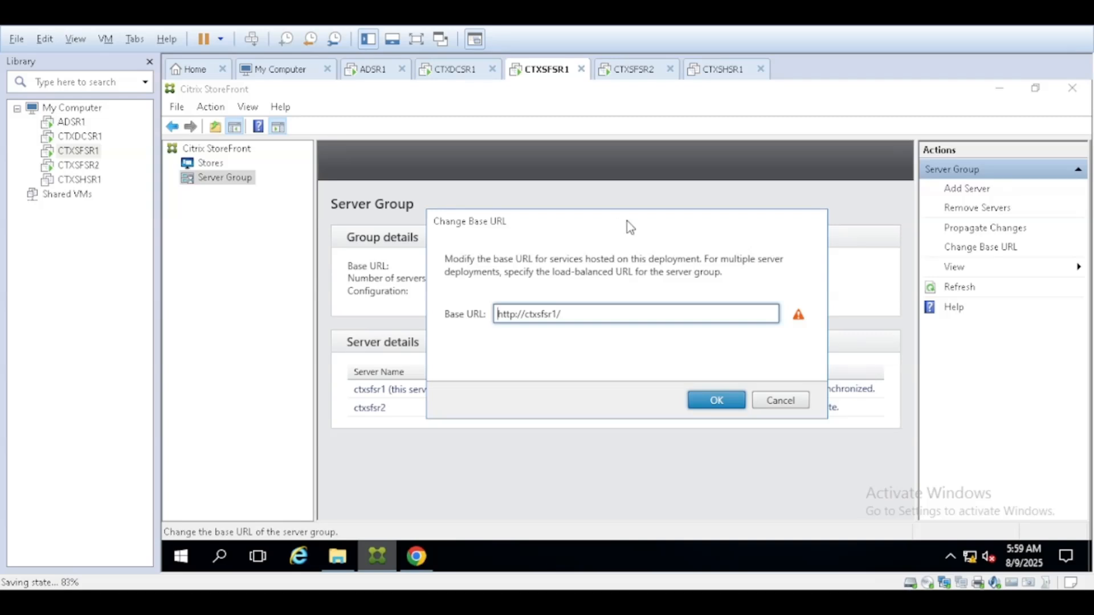
click(558, 315)
- Replace the base URL's old server name with TheVirtualWorkspace
key(shift+Left)
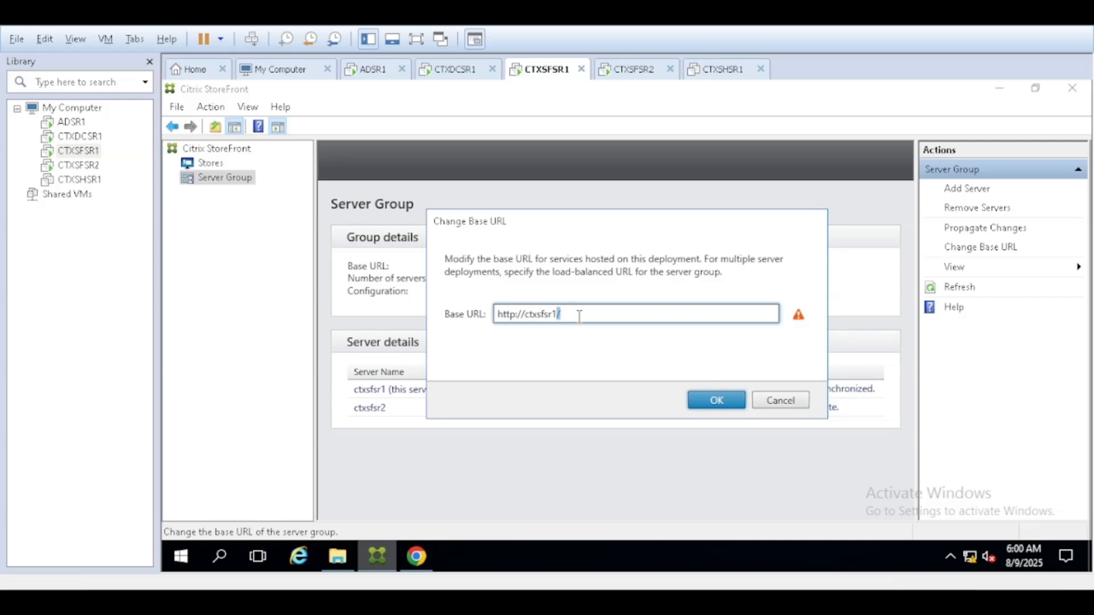
key(Left)
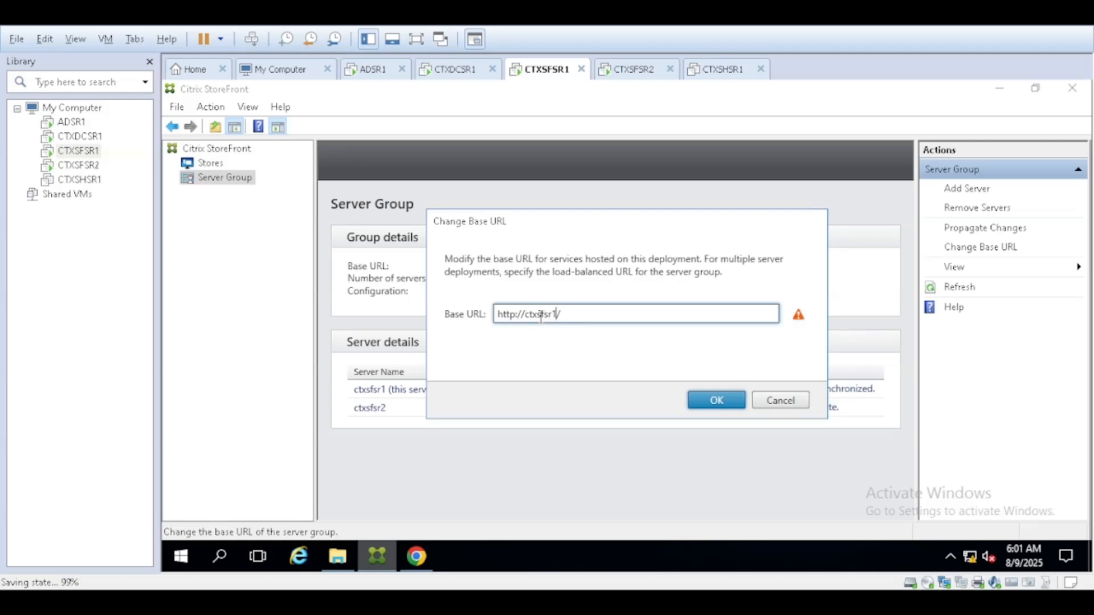
click(540, 314)
key(BackSpace)
key(BackSpace)
key(BackSpace)
key(Right)
key(Right)
key(Right)
key(Right)
key(Right)
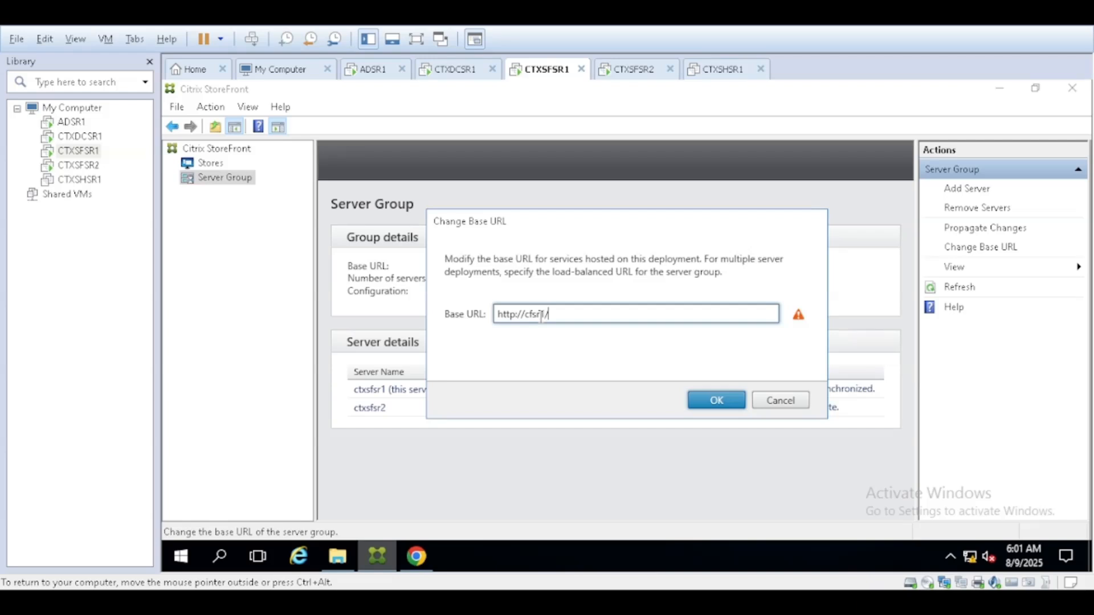
key(Left)
key(BackSpace)
key(BackSpace)
key(BackSpace)
key(BackSpace)
key(BackSpace)
text(TheVirtualWorkspace)
- Apply the new base URL and switch to the CTXSFSR2 virtual machine
click(716, 401)
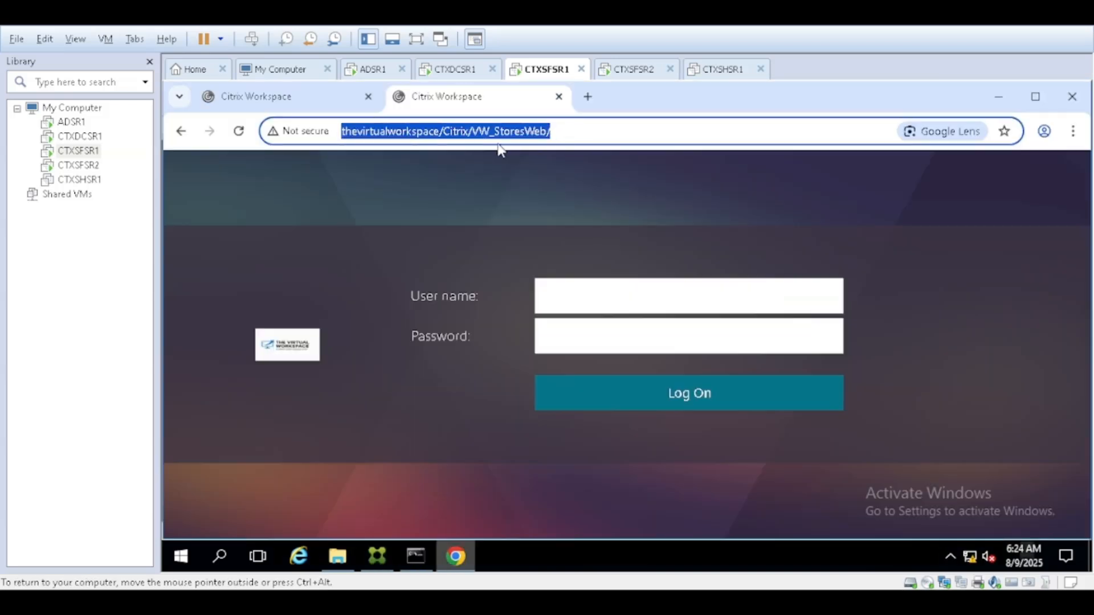
click(574, 137)
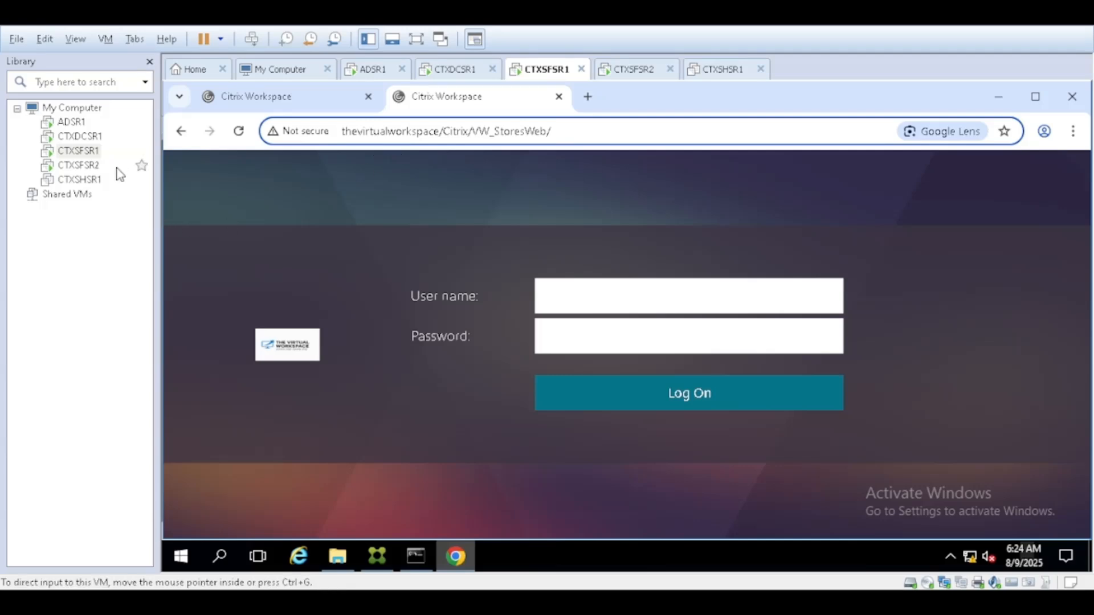
click(88, 167)
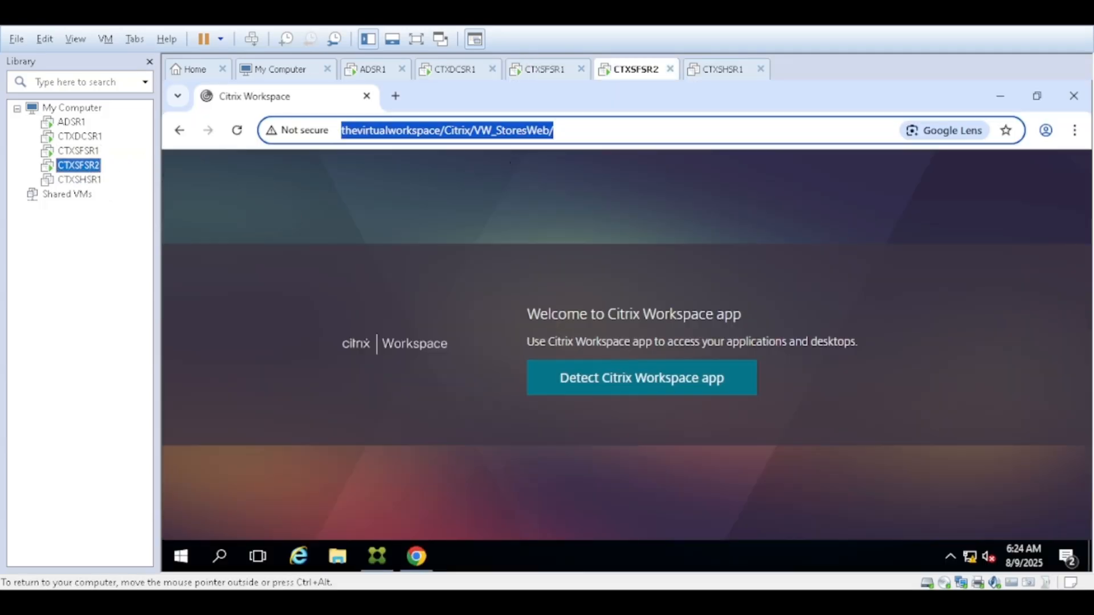
- On ADSR1, inspect the thevirtualworkspace Host (A) record for 192.168.0.12, then return to CTXSFSR2
click(72, 122)
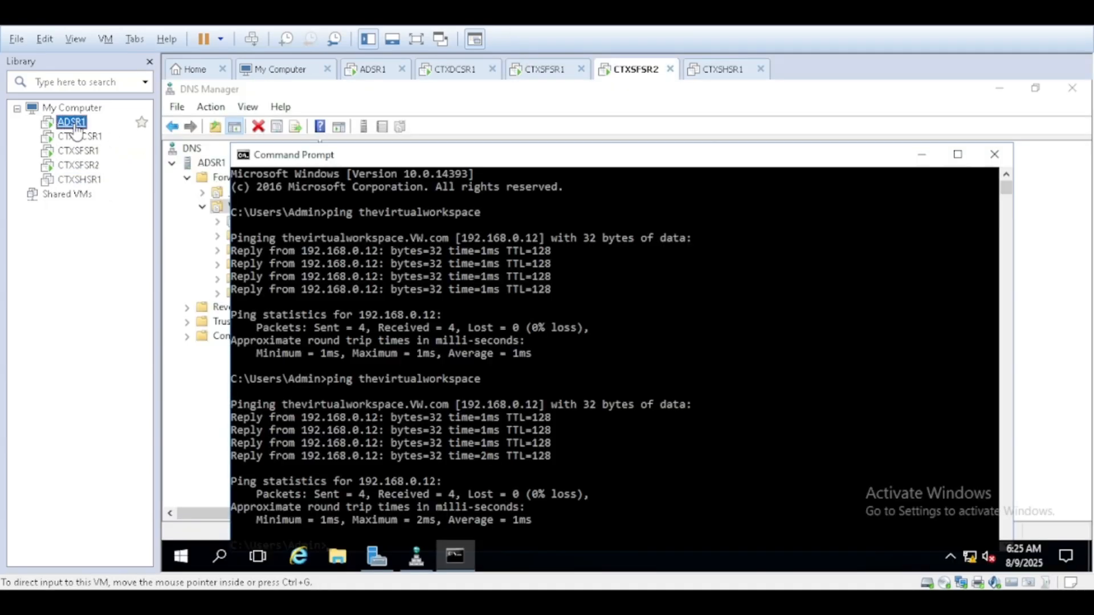
click(924, 162)
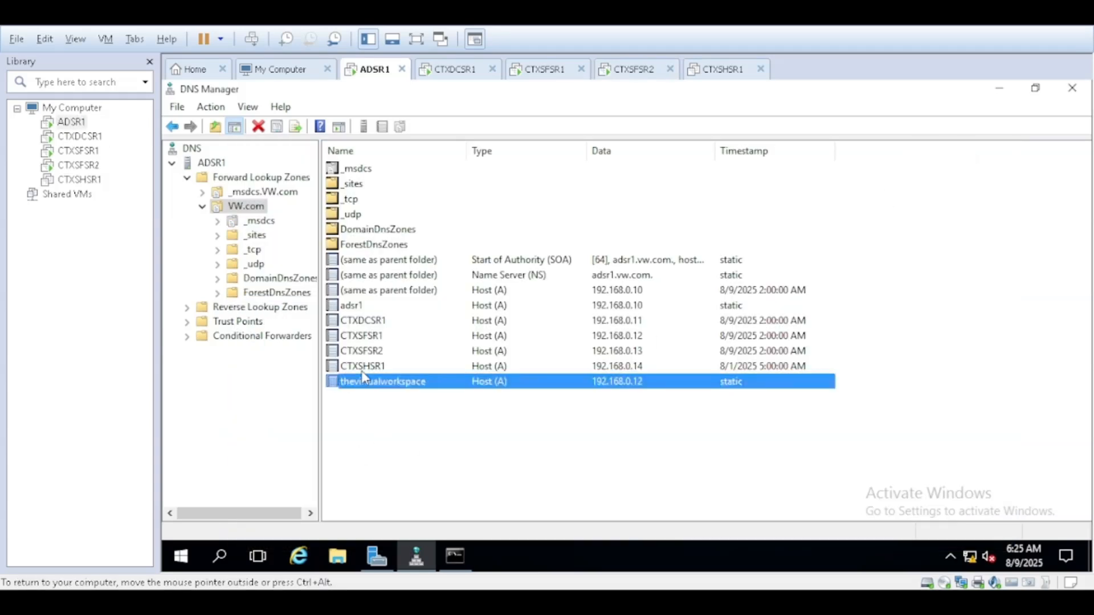
click(486, 409)
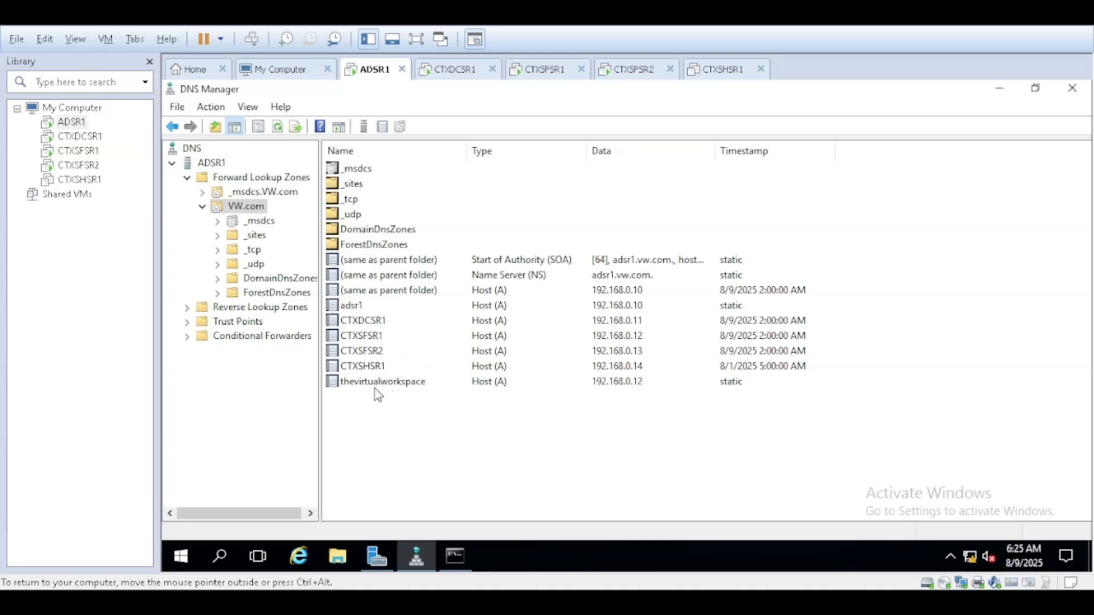
click(608, 387)
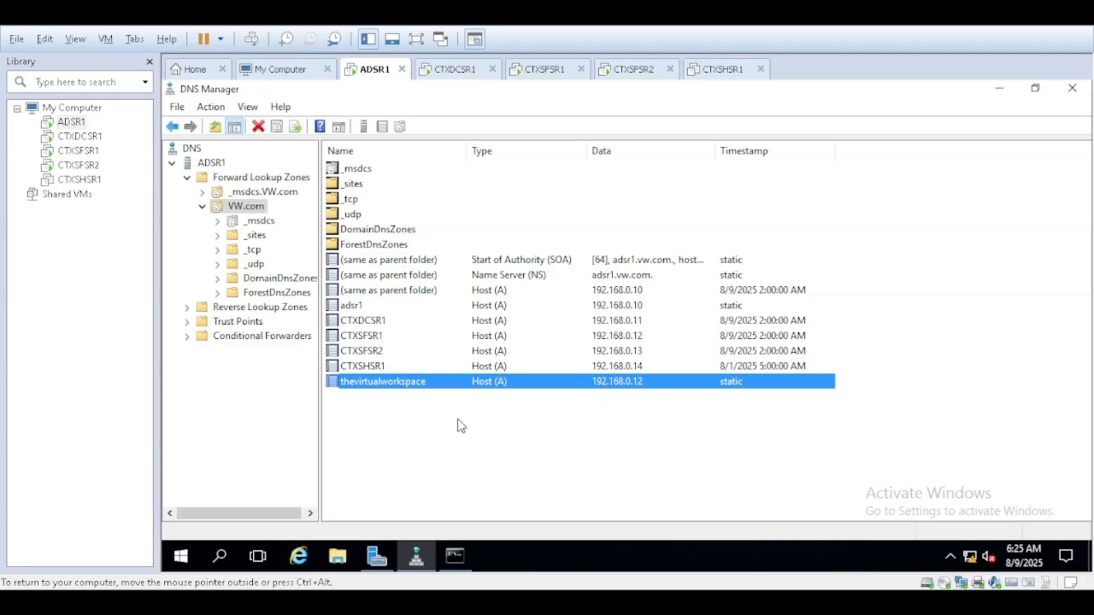
click(400, 389)
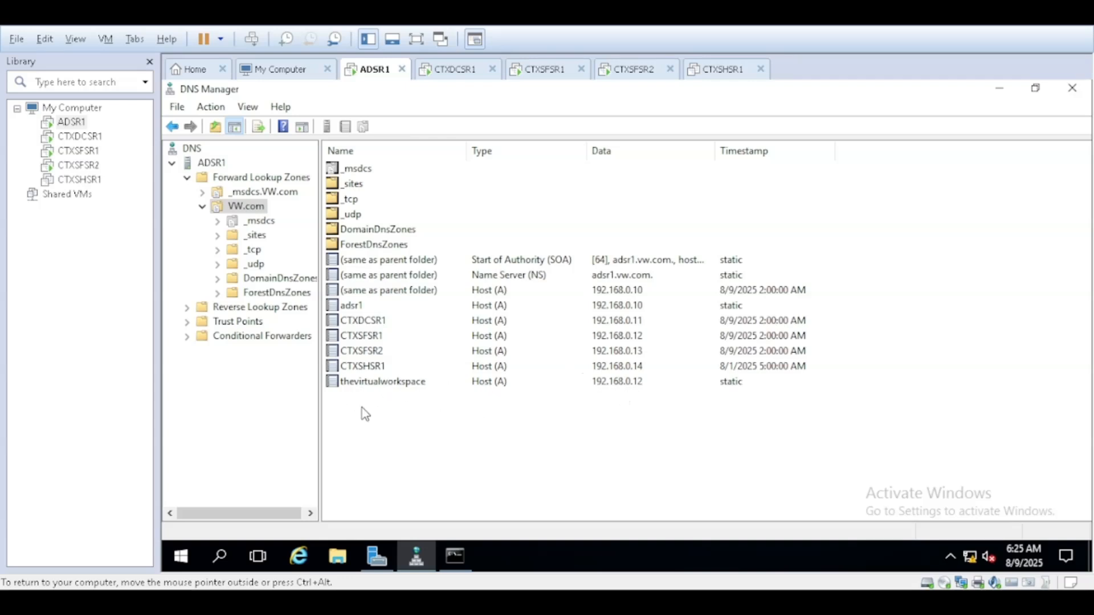
click(79, 137)
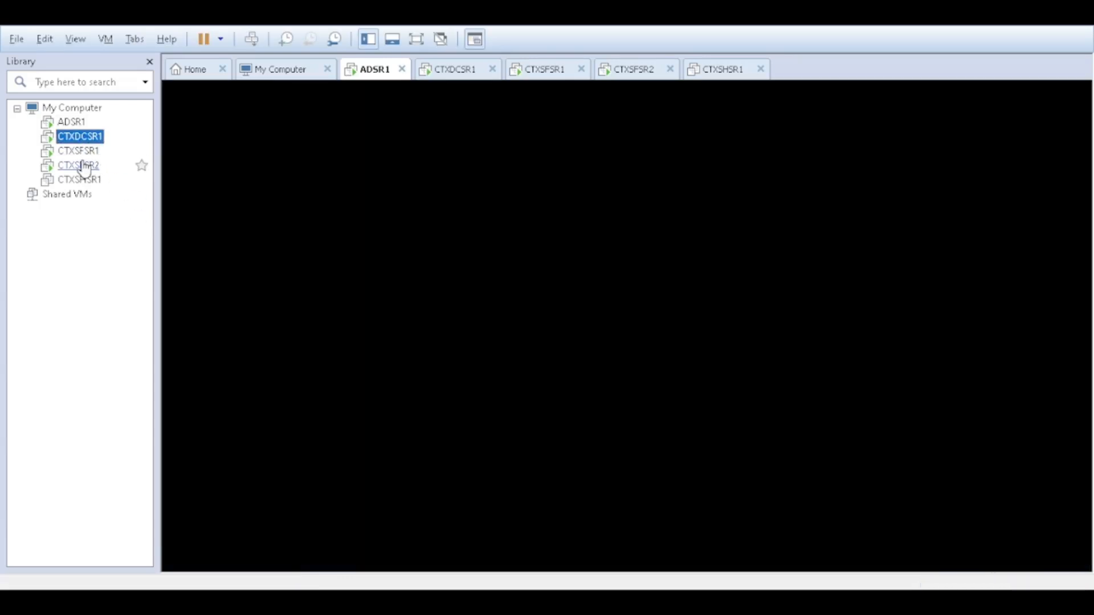
click(80, 166)
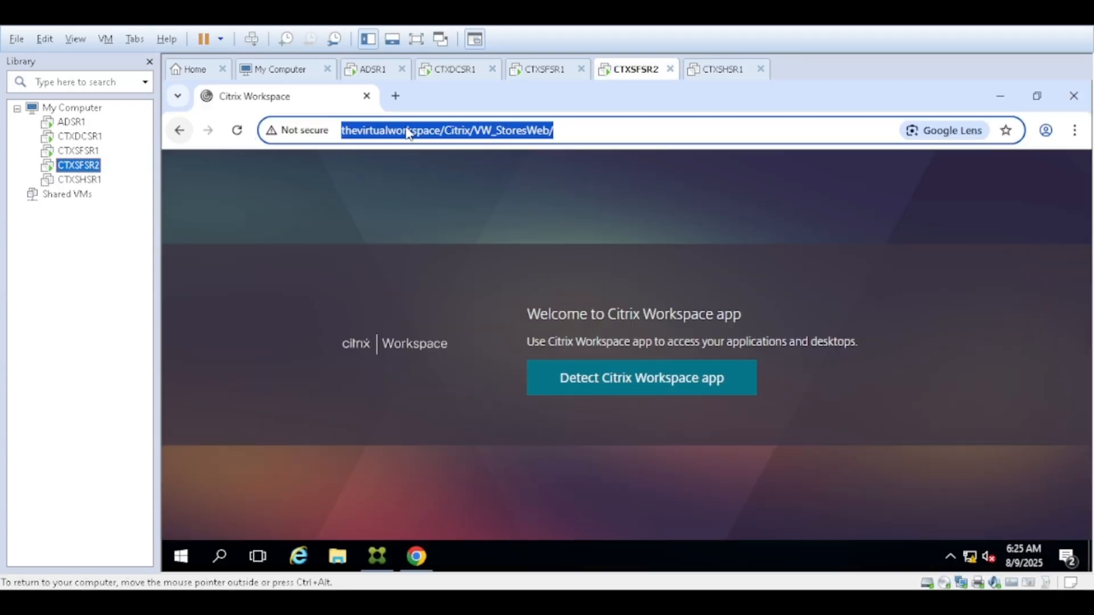
- Reload the store at thevirtualworkspace/Citrix/VW_StoresWeb/, open a blank tab, and start Workspace app detection
click(570, 131)
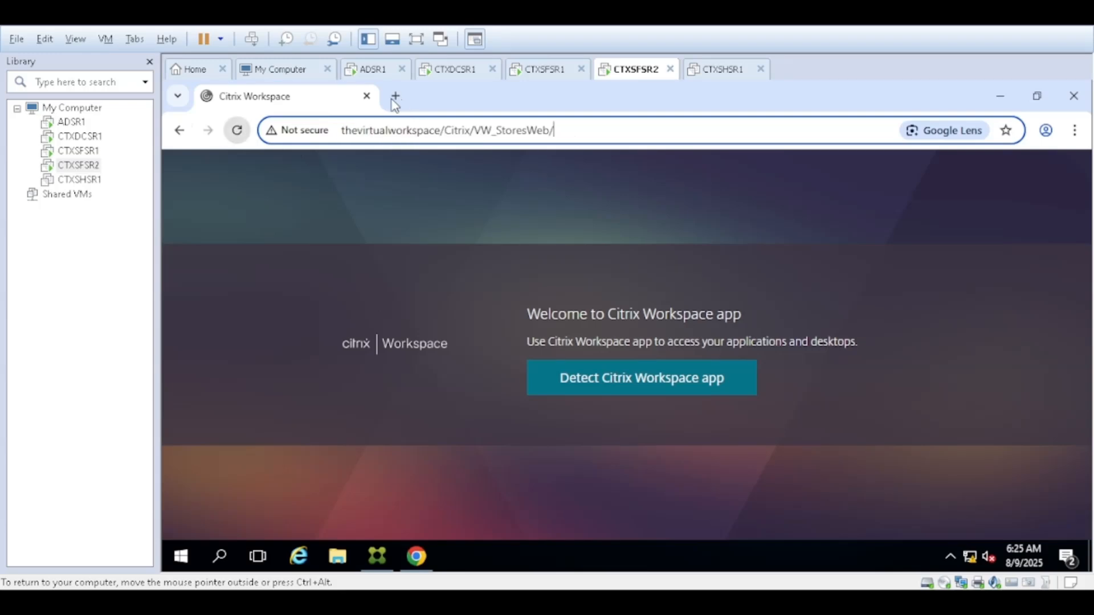
key(Return)
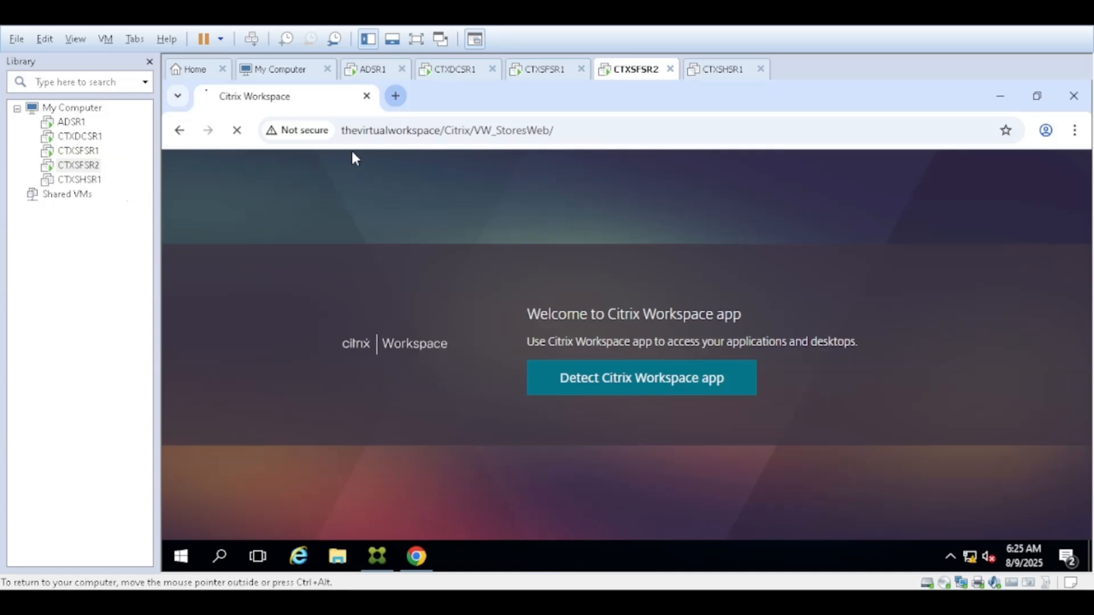
click(85, 167)
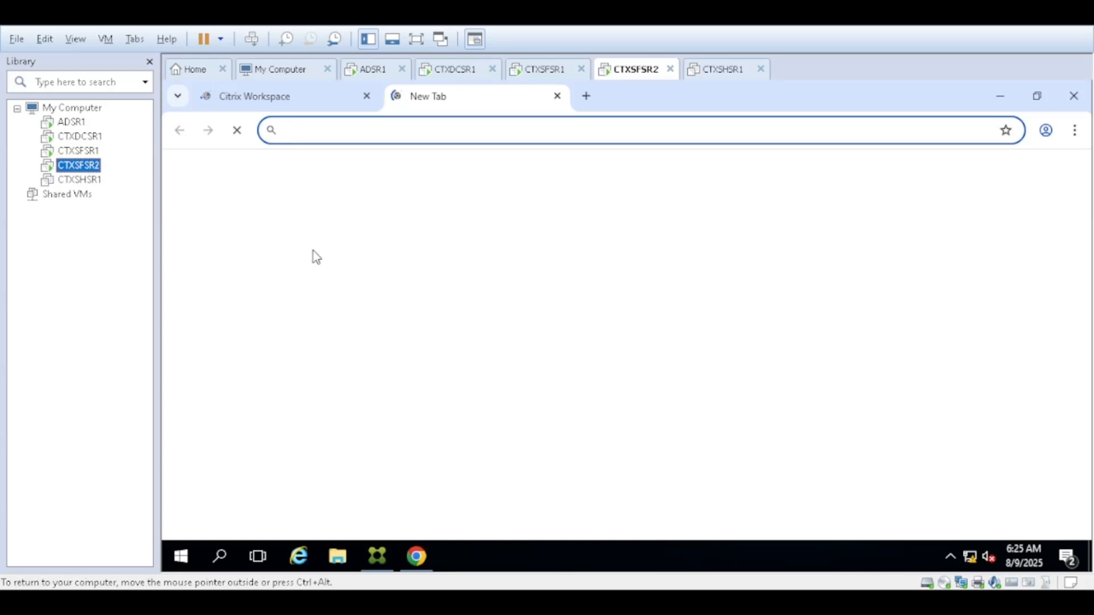
click(272, 103)
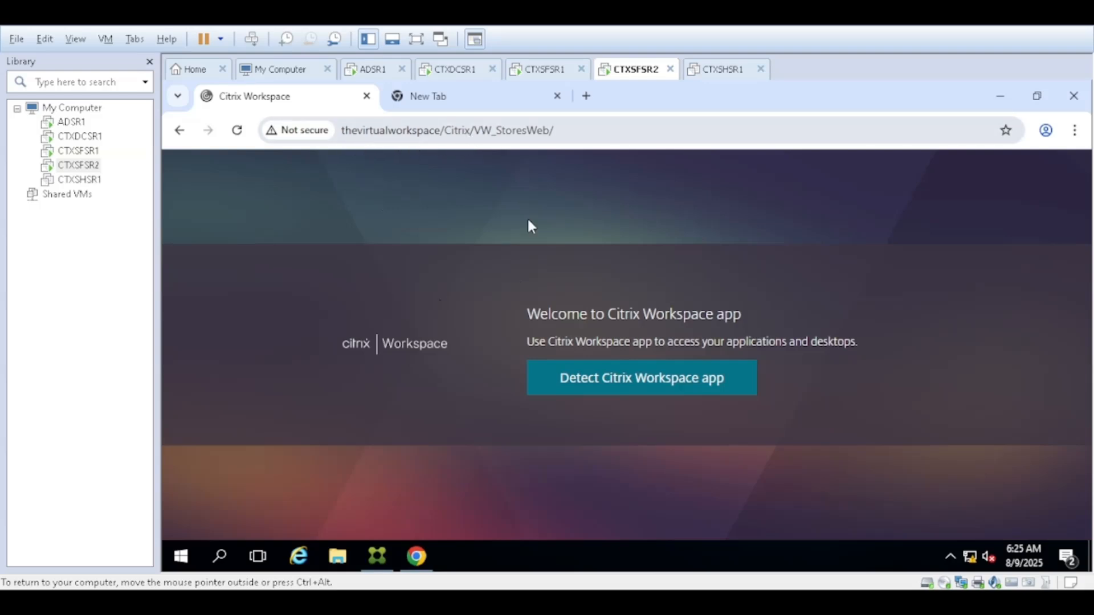
click(634, 385)
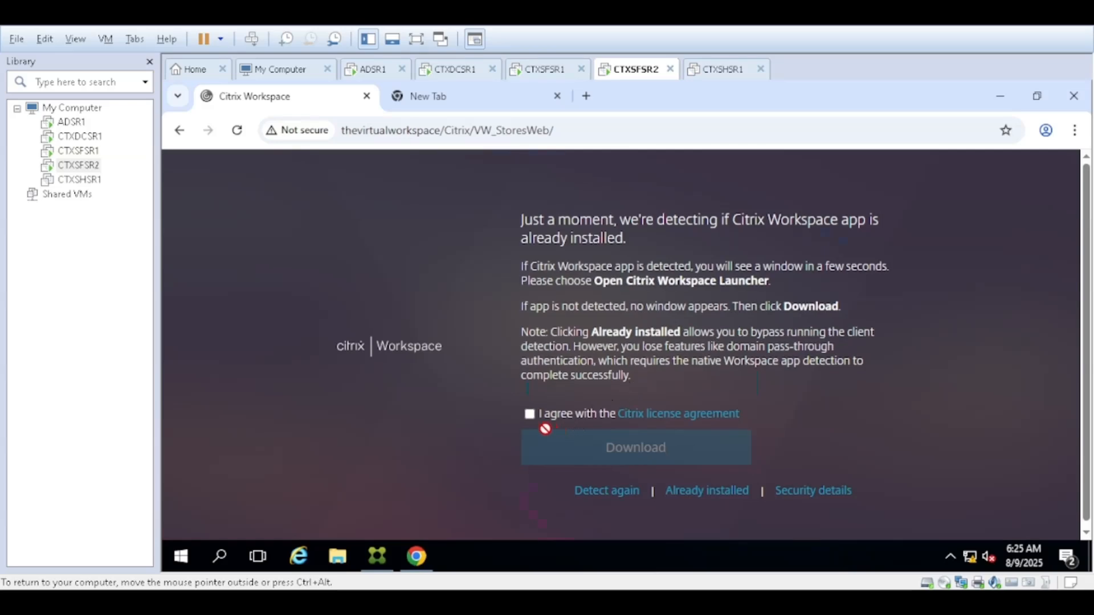
- Accept the Citrix license and download CitrixWorkspaceApp.exe, keeping the blocked download
click(528, 414)
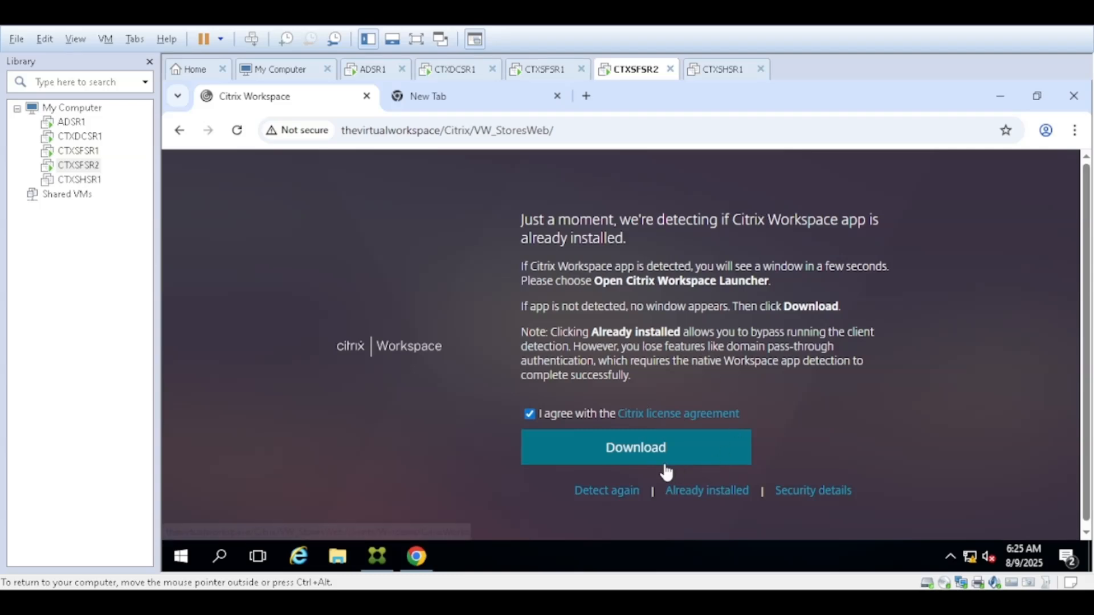
click(631, 453)
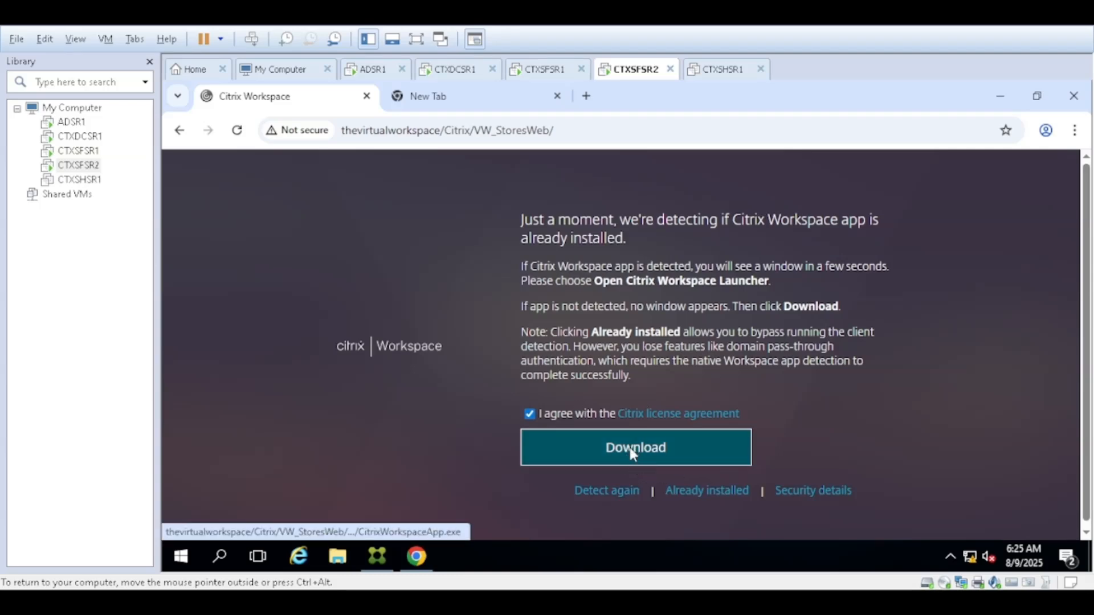
click(641, 377)
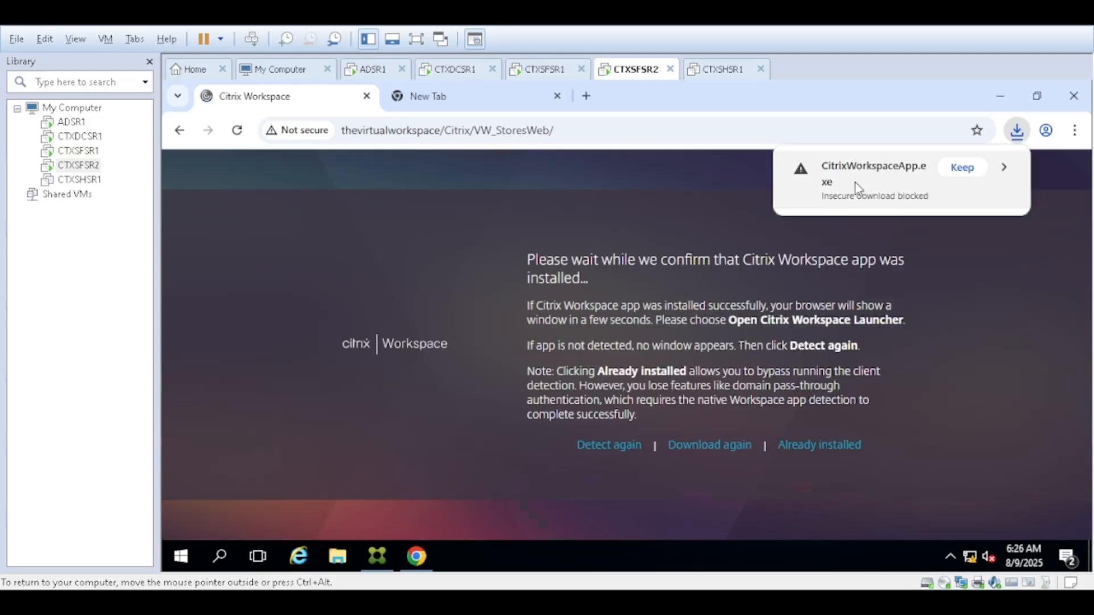
click(963, 167)
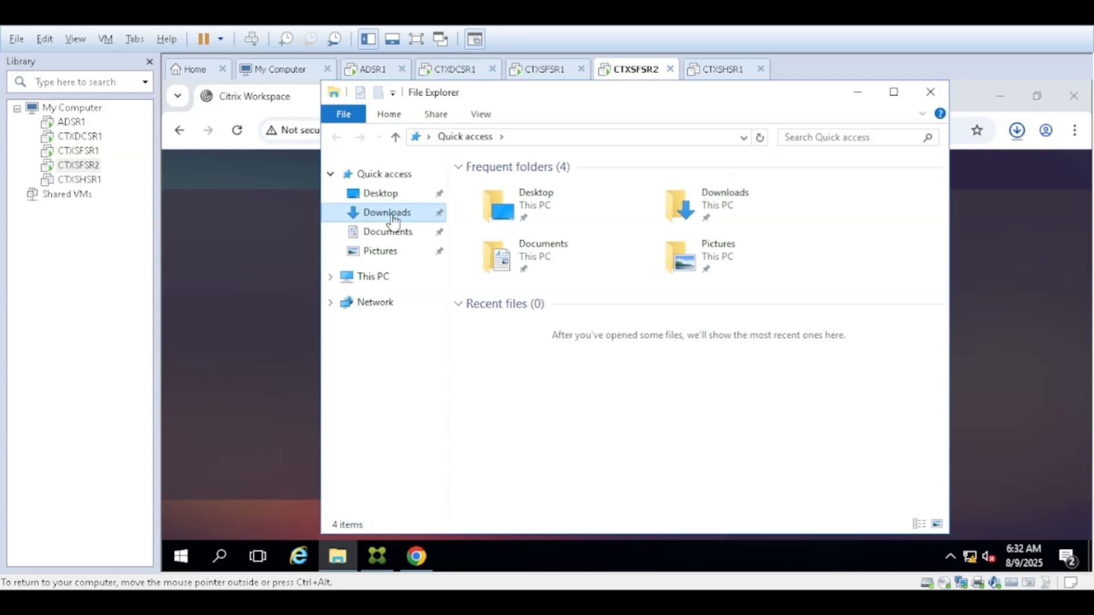
- Run the downloaded CitrixWorkspaceApp installer from Downloads as administrator, then return to Chrome
click(393, 216)
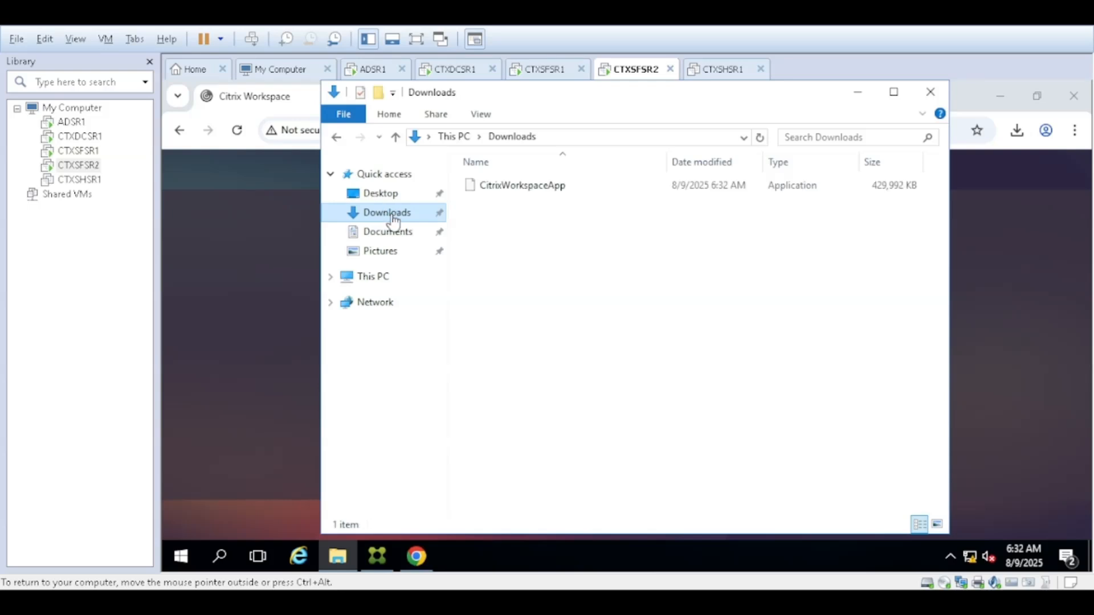
click(524, 193)
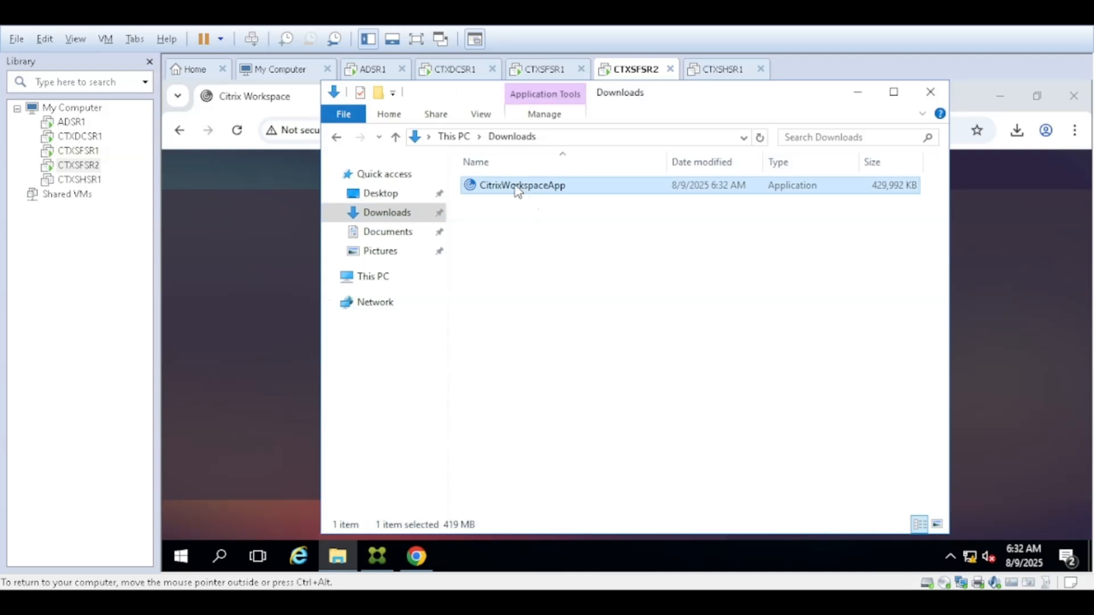
double_click(515, 185)
right_click(516, 185)
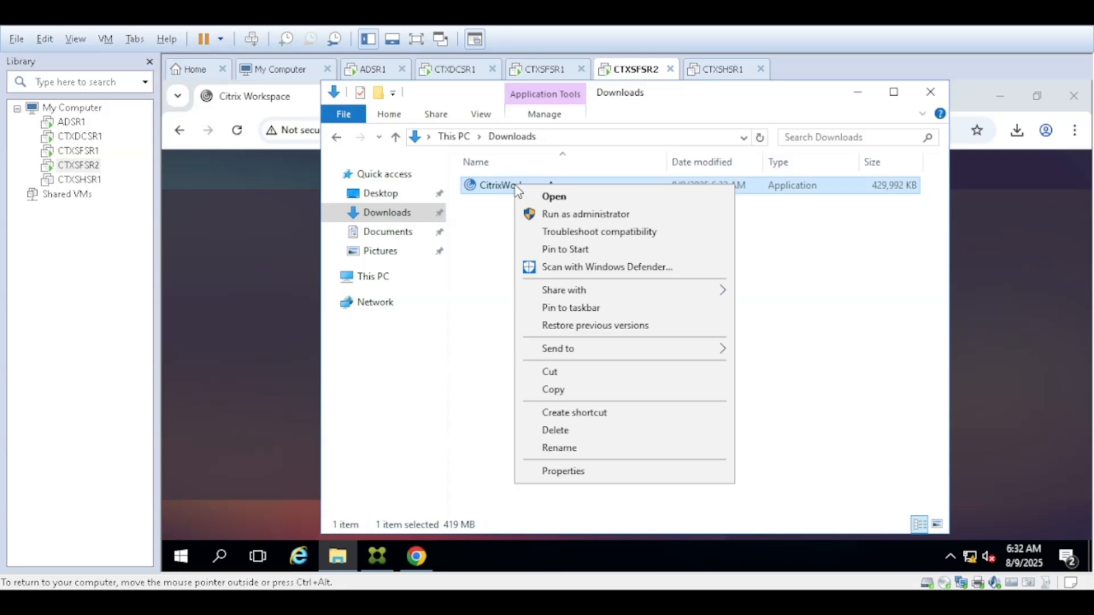
click(567, 217)
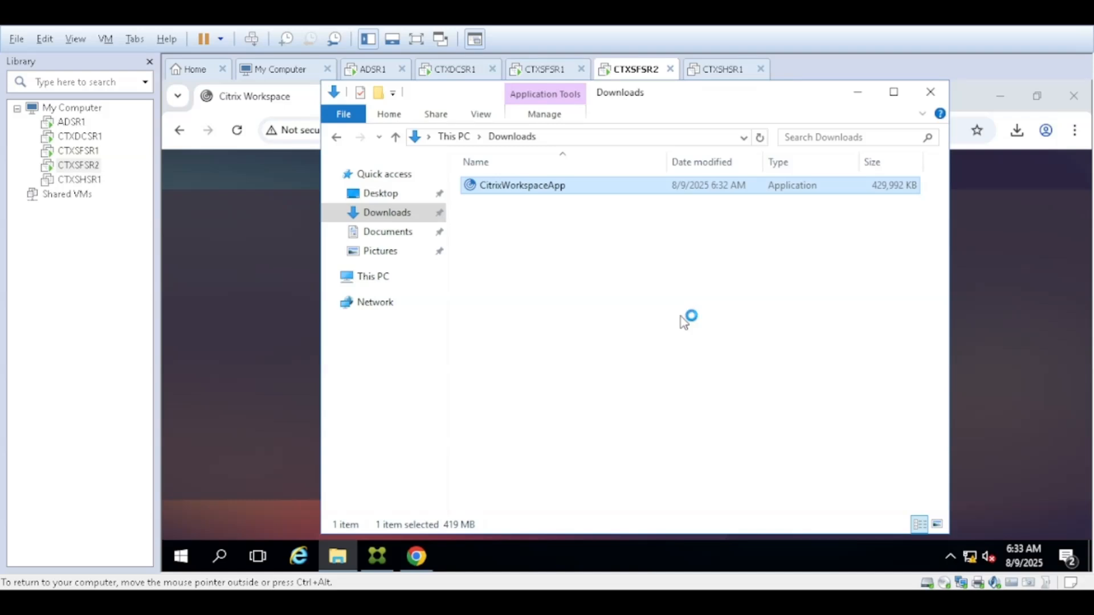
click(998, 322)
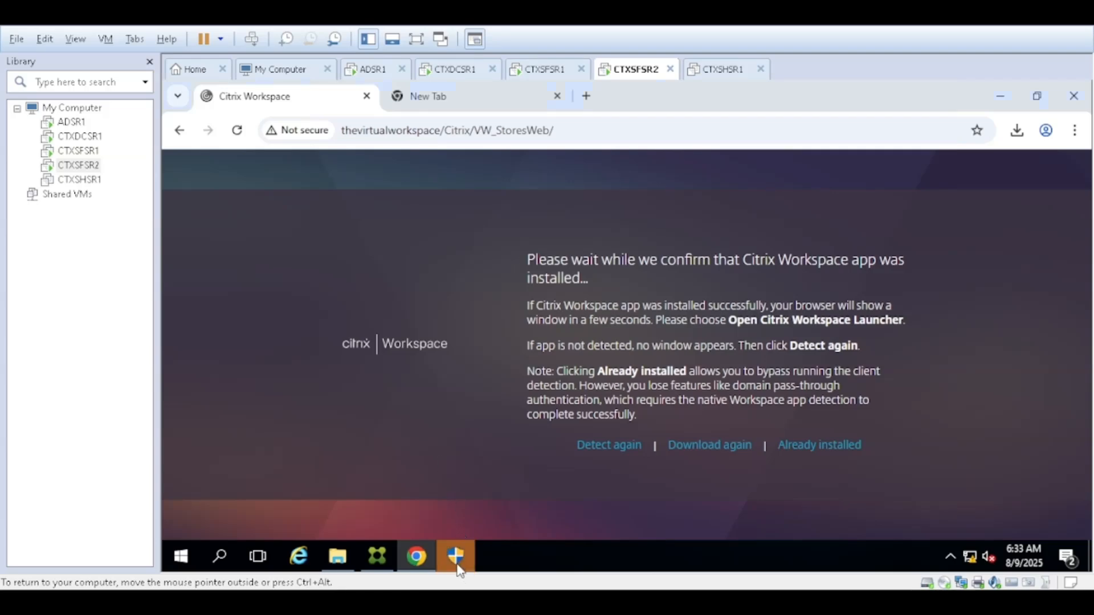
- Approve the installer's permission prompt, mark Workspace app as already installed, and check the VW_StoresWeb logon URL
click(456, 562)
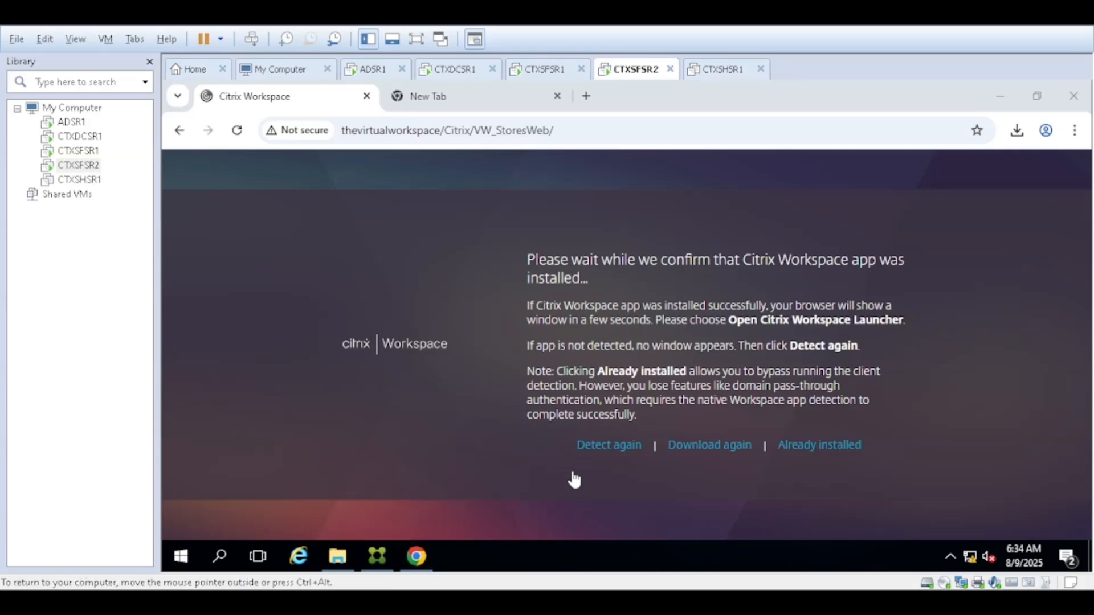
click(813, 452)
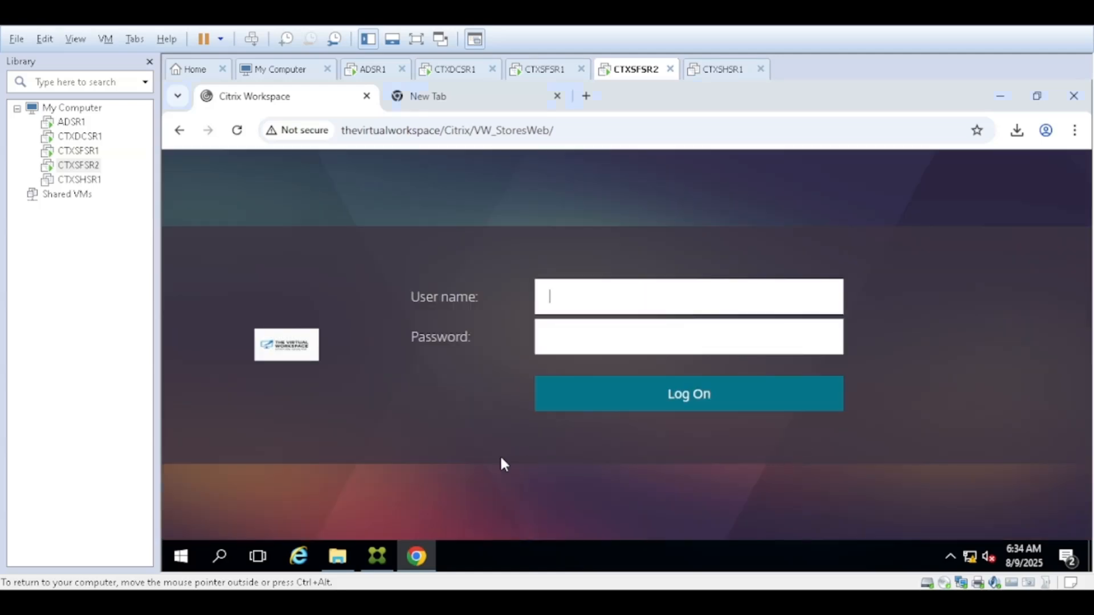
click(566, 133)
click(566, 133)
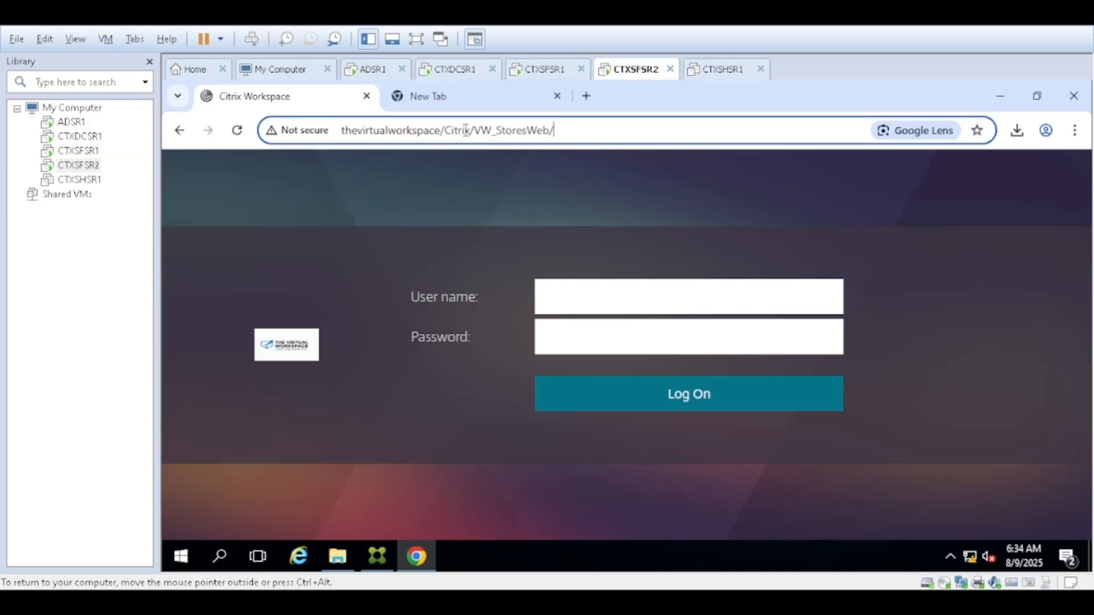
drag(562, 131, 465, 130)
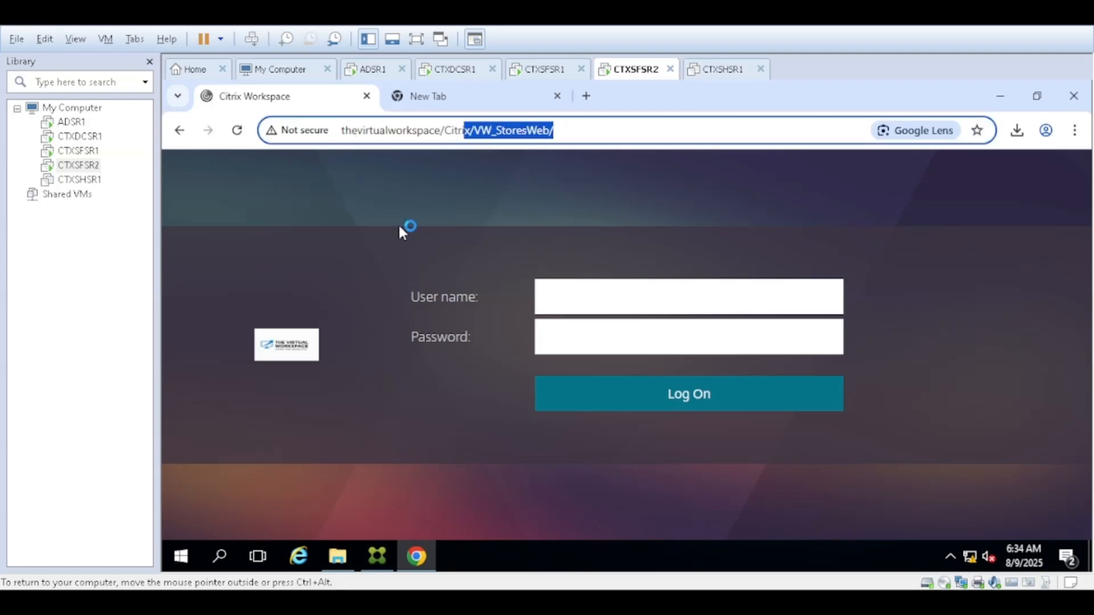
click(440, 285)
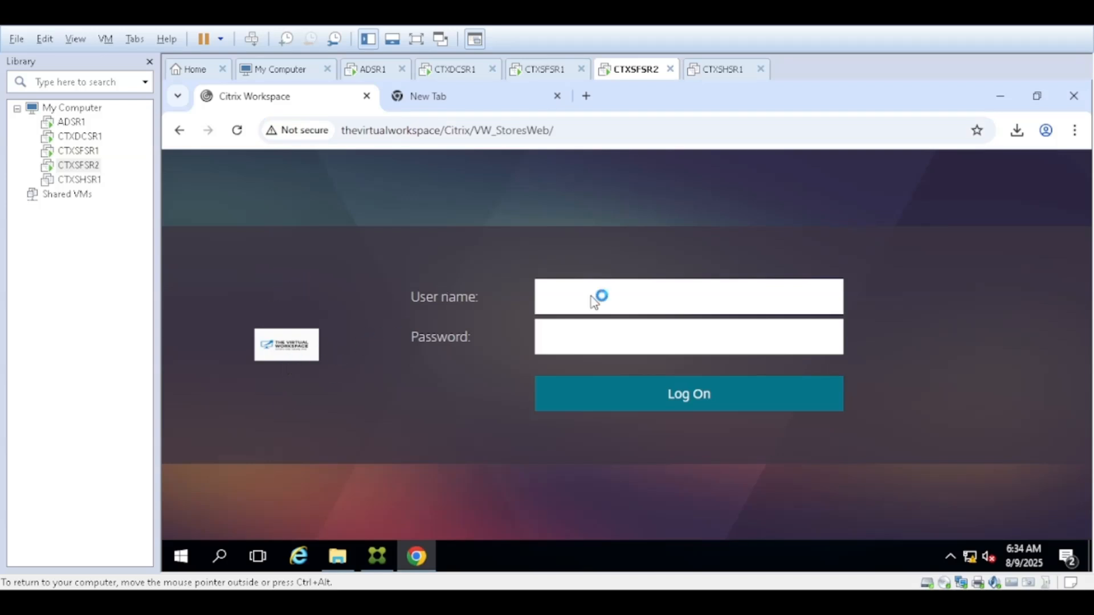
click(561, 340)
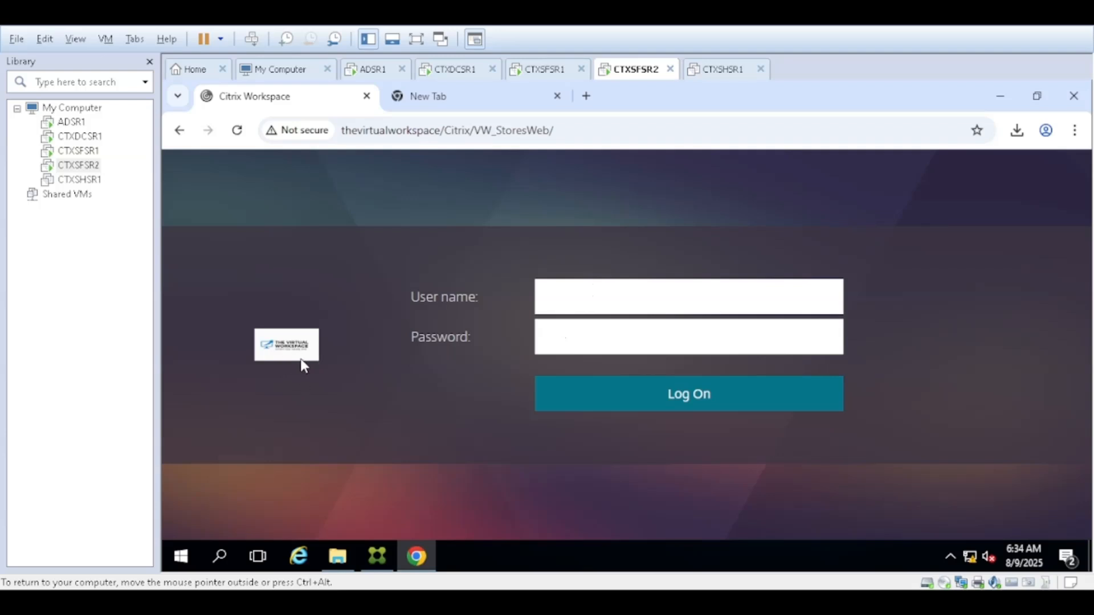